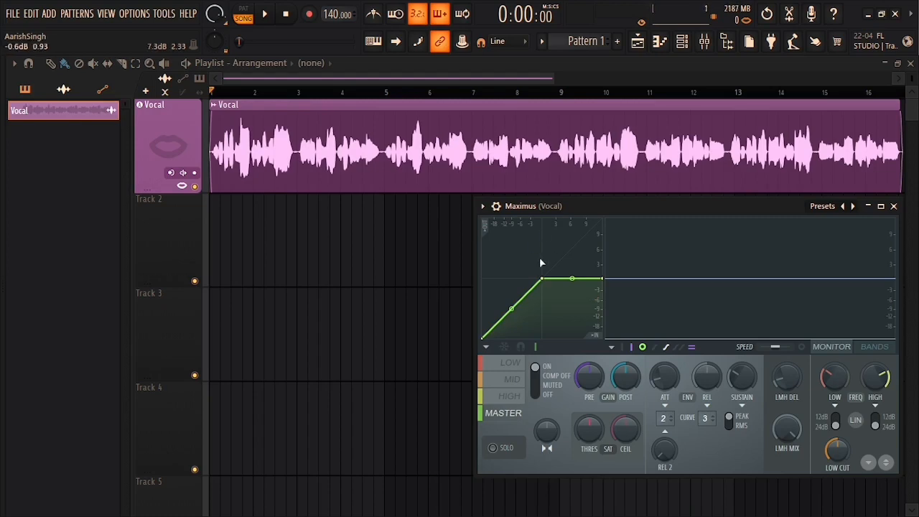
- Close the Maximus window and examine the vocal clip's waveform across the playlist
left_click(895, 207)
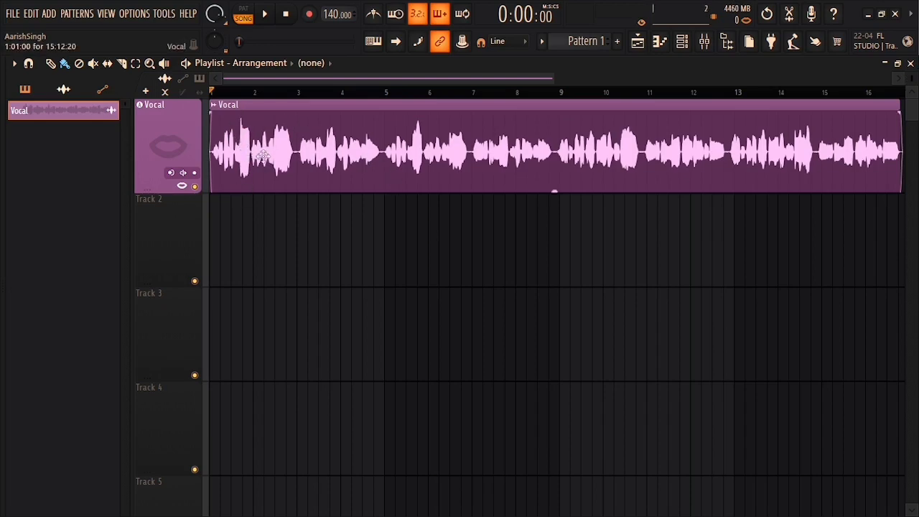
left_click_drag(550, 80, 281, 150)
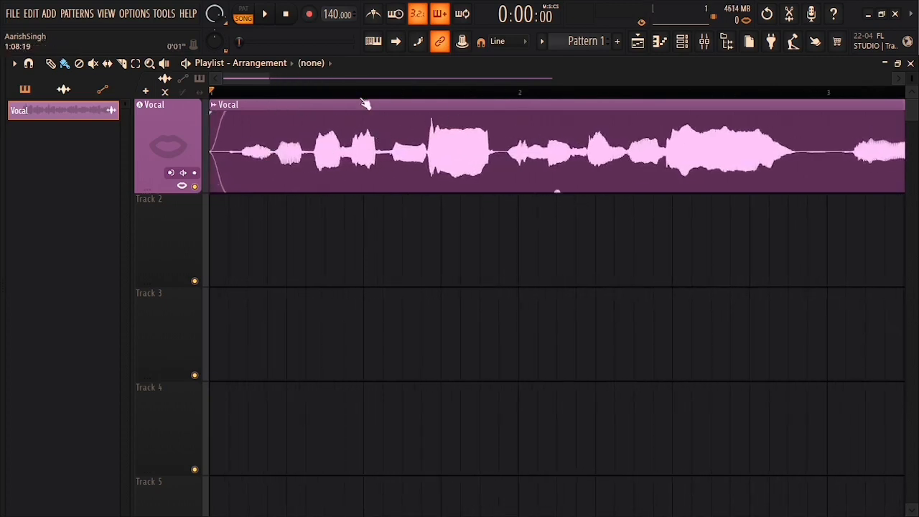
left_click_drag(268, 78, 599, 77)
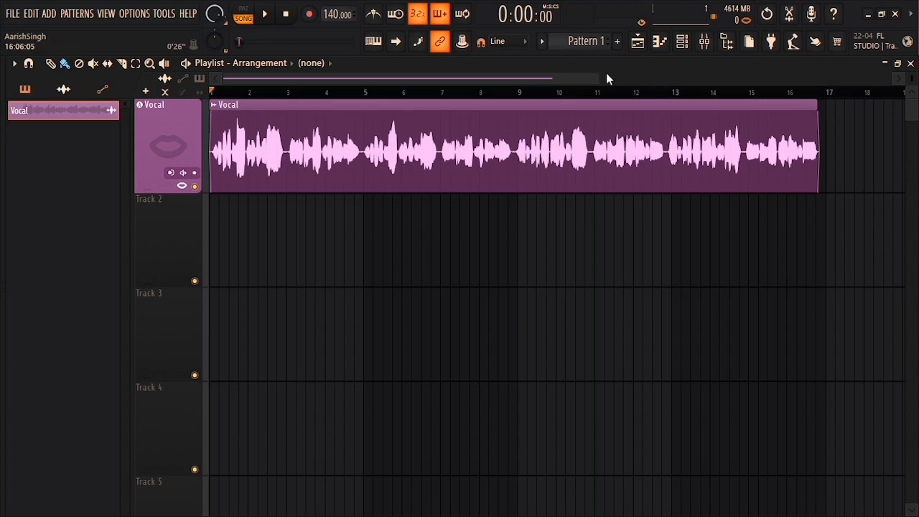
scroll(600, 74, "up", 2)
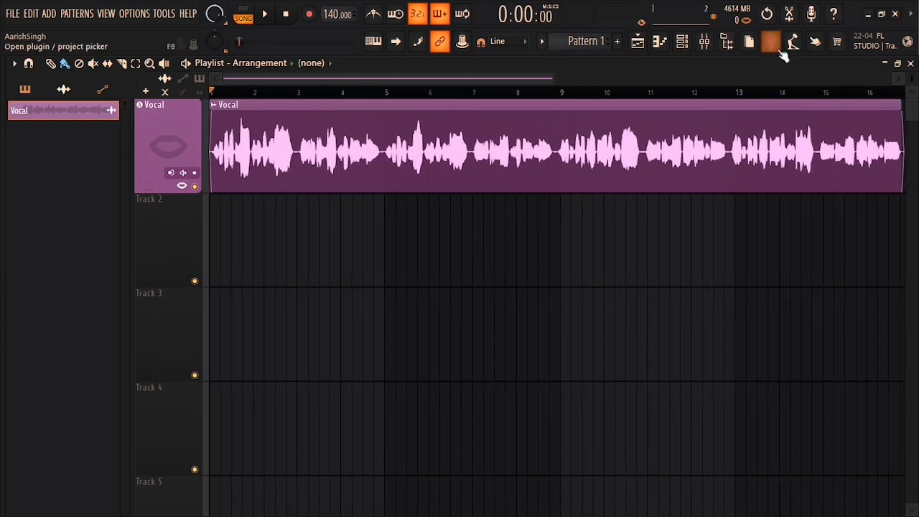
- Open the vocal clip's channel settings and its linked mixer track, and look at the Maximus effect there
left_click(706, 44)
left_click(474, 138)
double_click(455, 178)
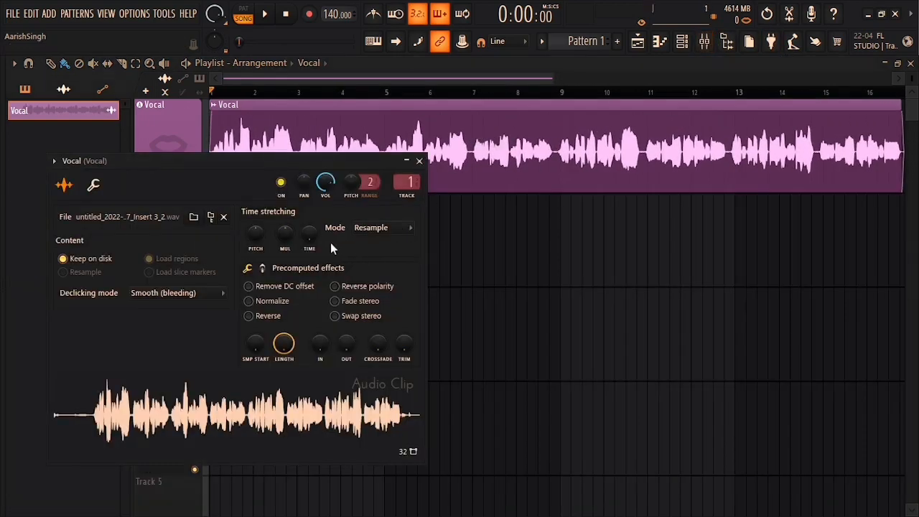
double_click(404, 185)
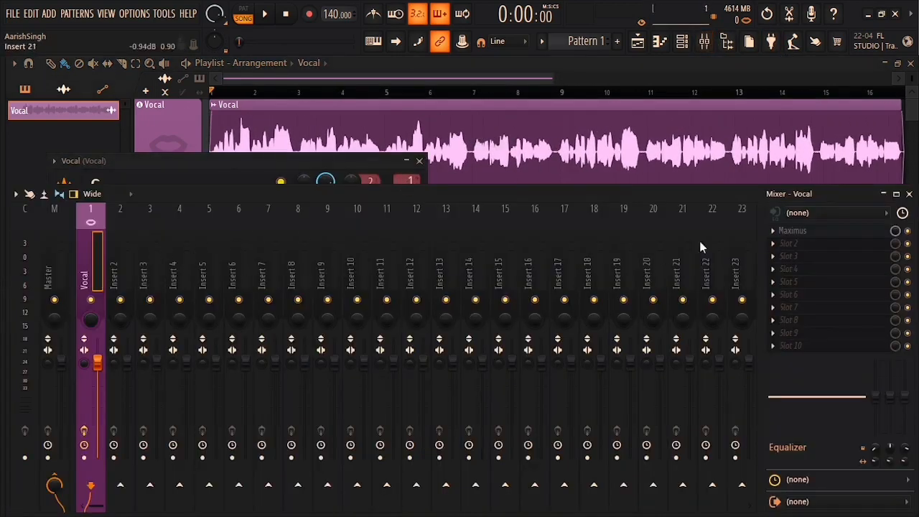
left_click(800, 231)
left_click(894, 206)
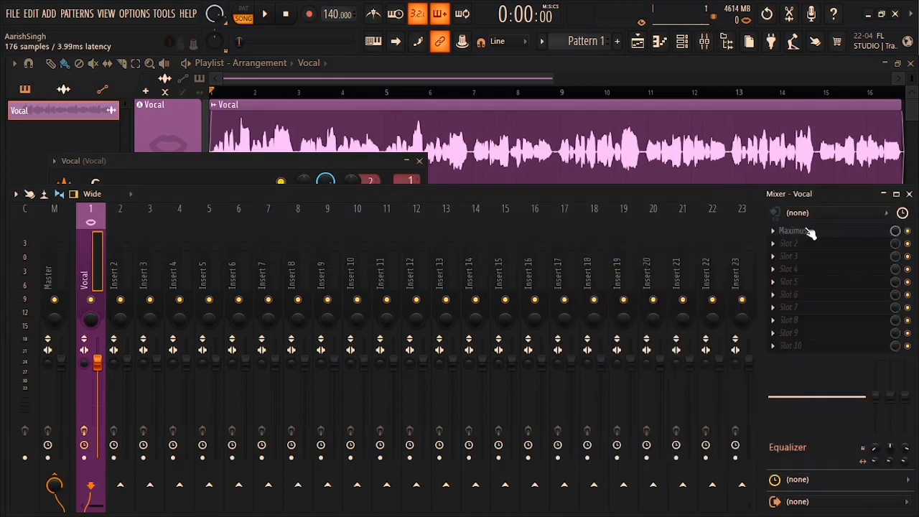
- Replace Maximus with Fruity Multiband Compressor in the vocal mixer track's first effect slot and view its controls
left_click(777, 232)
mouse_move(801, 198)
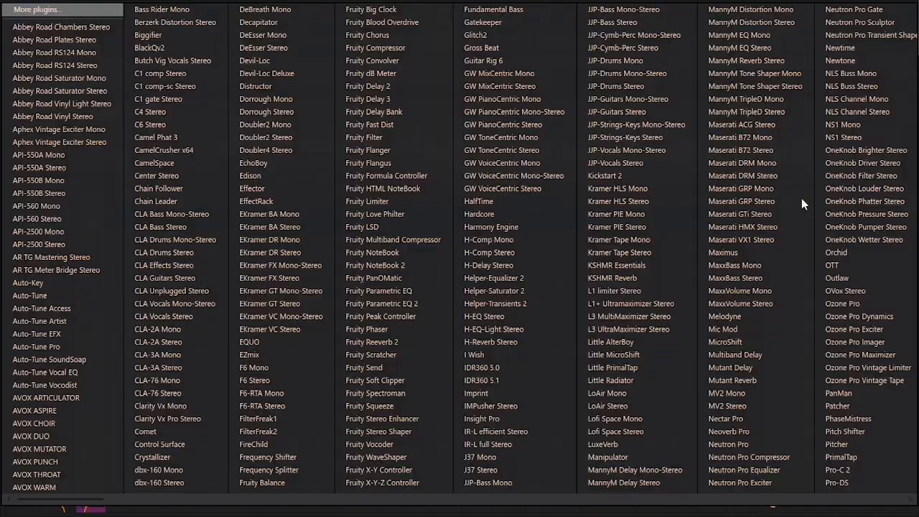
left_click(395, 240)
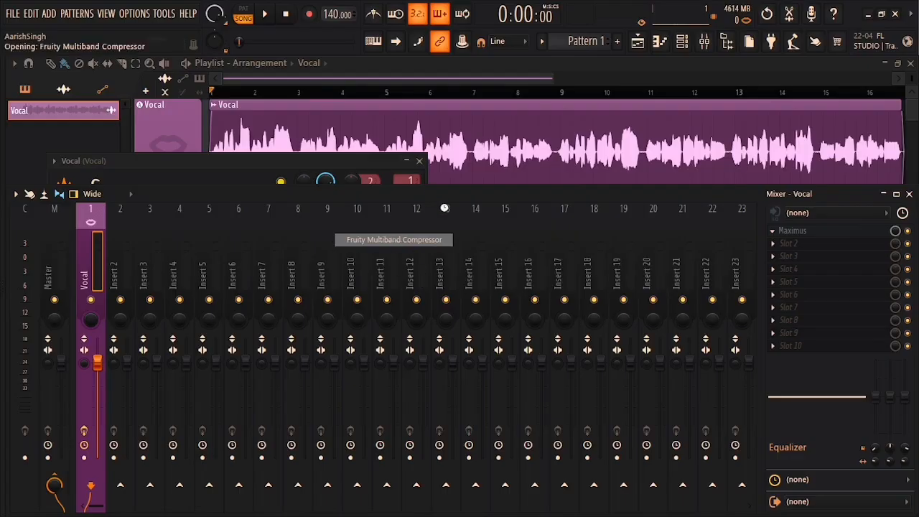
left_click_drag(634, 206, 369, 201)
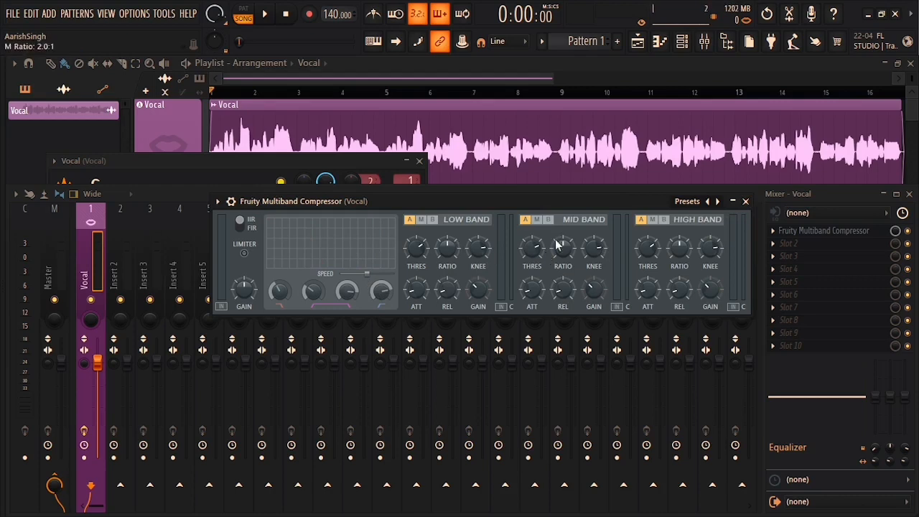
left_click(746, 202)
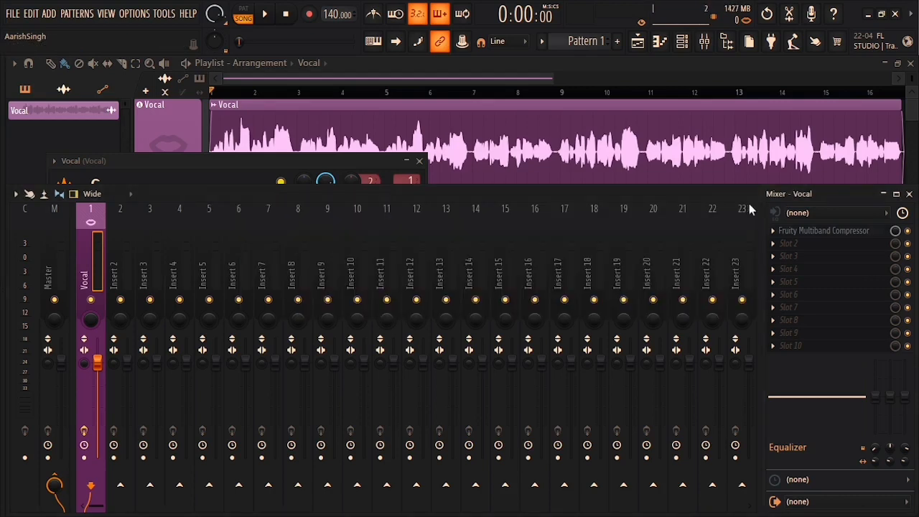
- Load Maximus in the vocal mixer track's first effect slot, leaving only its window open over the playlist
left_click(778, 244)
mouse_move(813, 202)
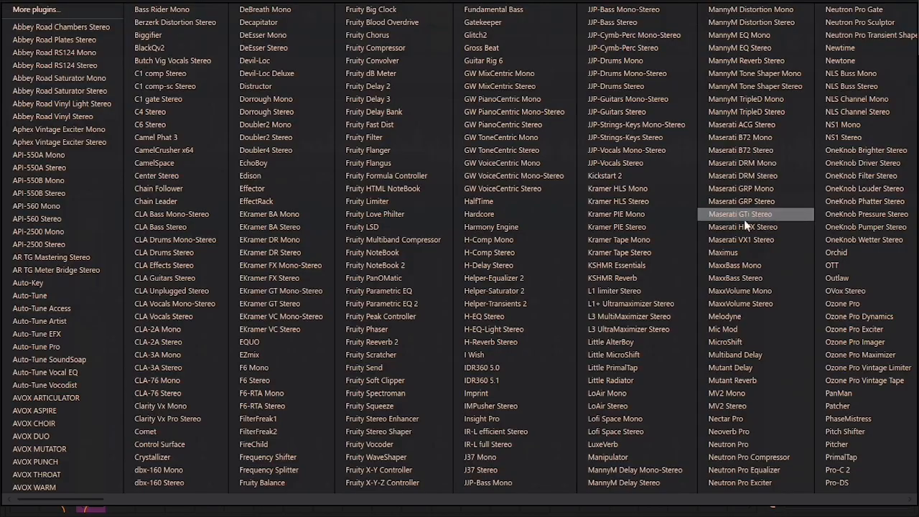
left_click(729, 252)
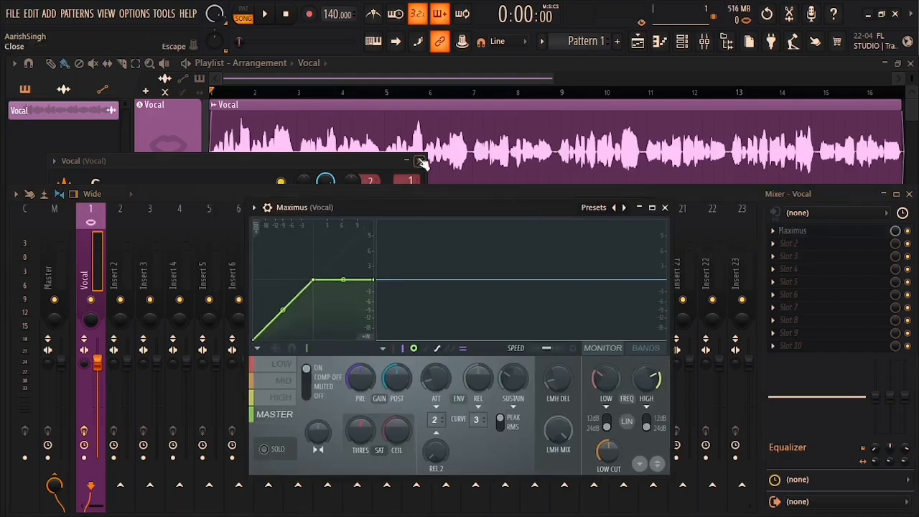
left_click(423, 163)
left_click_drag(494, 206, 584, 194)
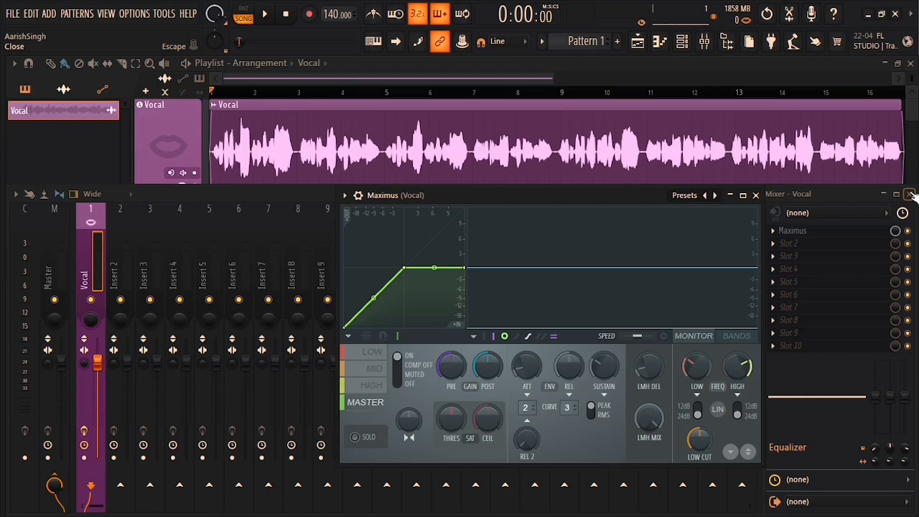
left_click(910, 194)
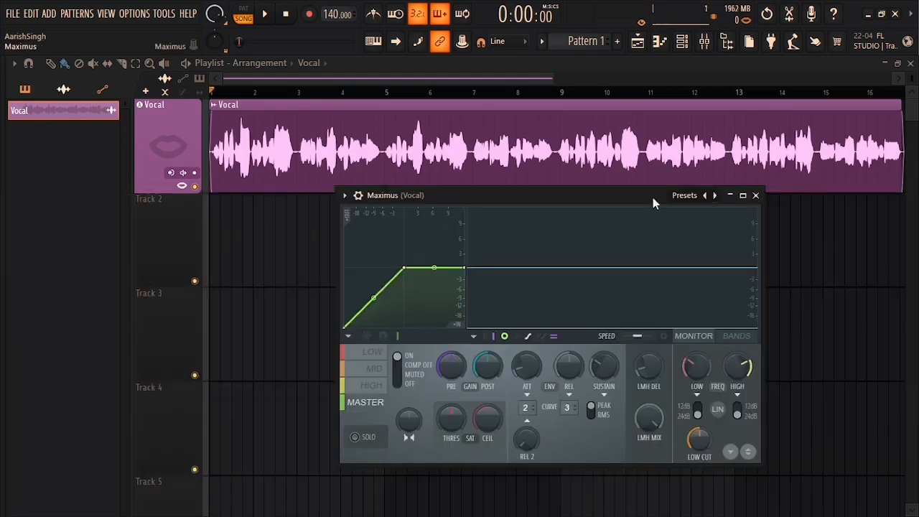
left_click_drag(636, 198, 735, 209)
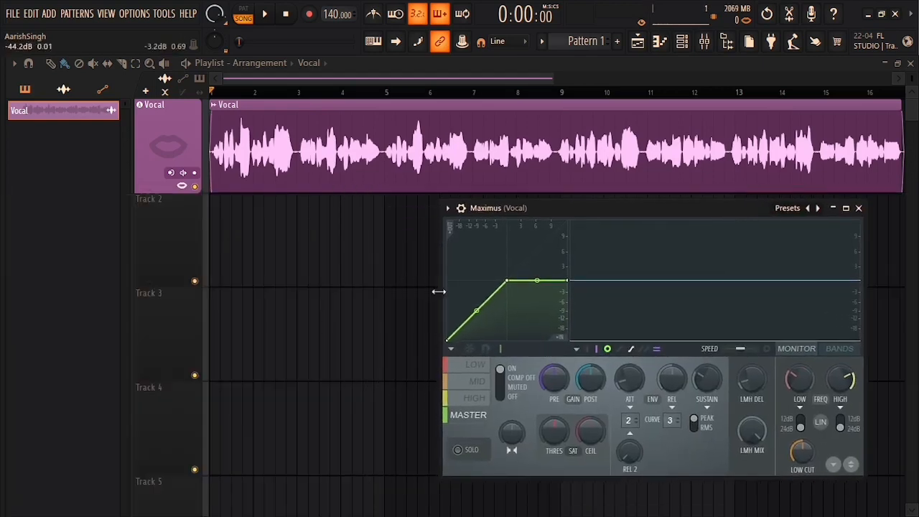
- Look through the Low, Mid, High and Master band settings in Maximus
left_click(474, 370)
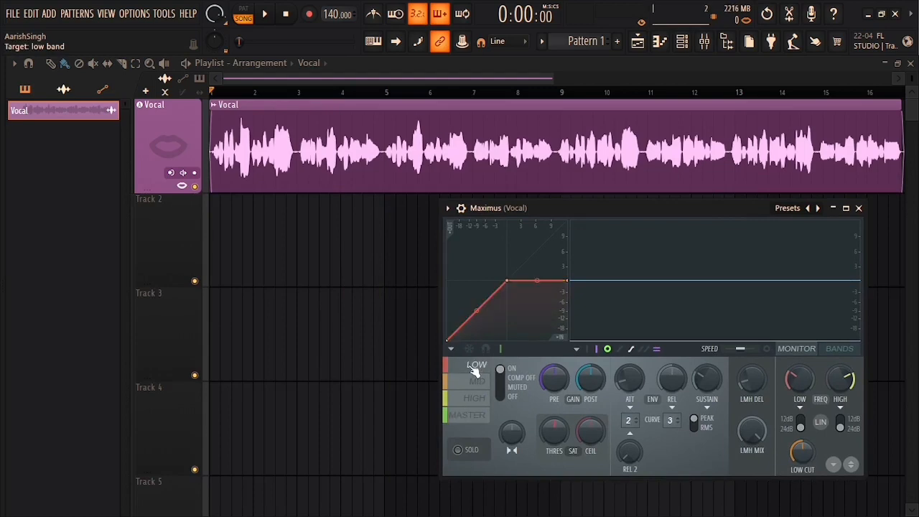
scroll(475, 372, "down", 2)
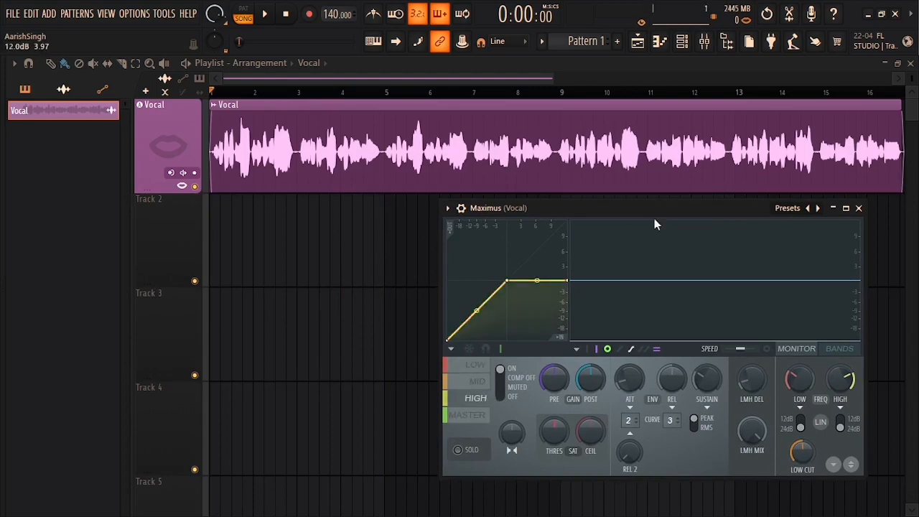
left_click_drag(664, 209, 625, 201)
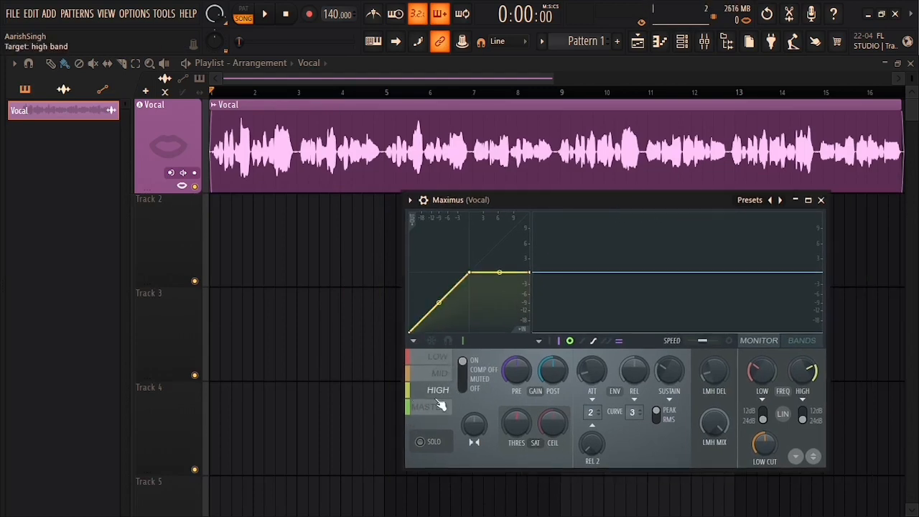
left_click(440, 408)
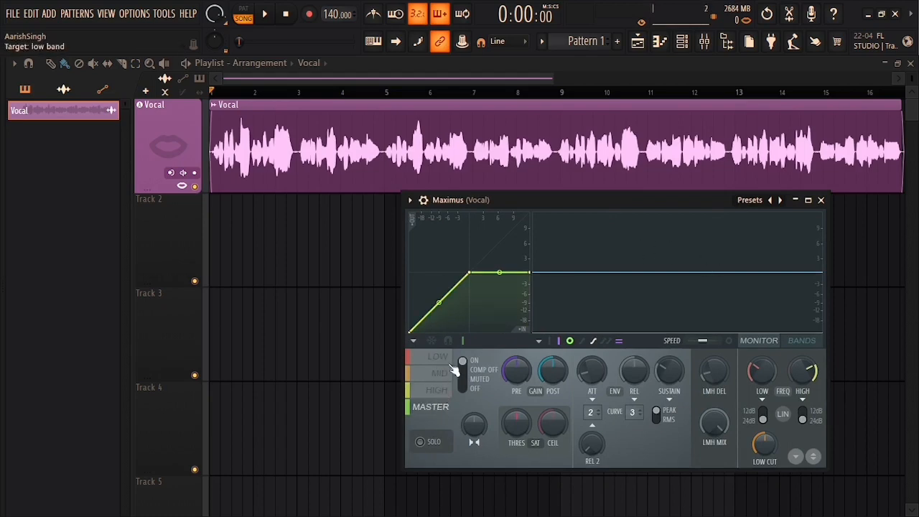
left_click(438, 357)
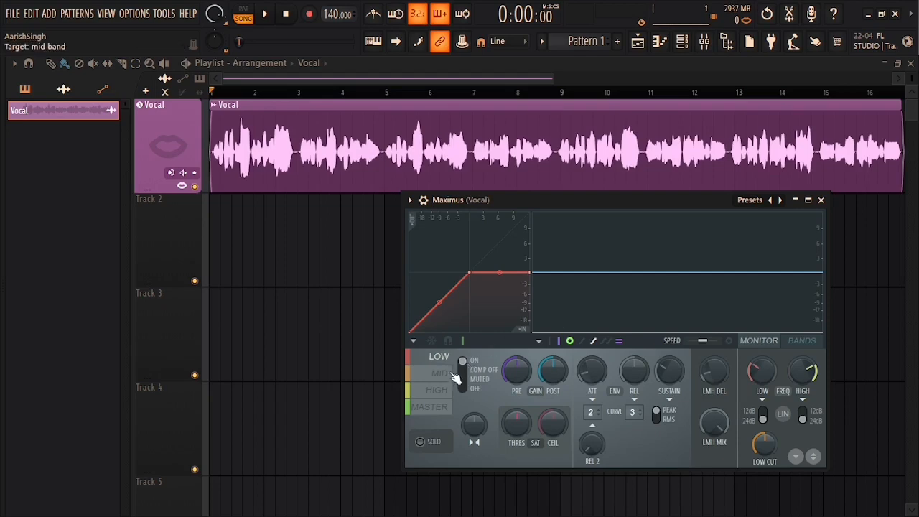
left_click(442, 375)
left_click(438, 391)
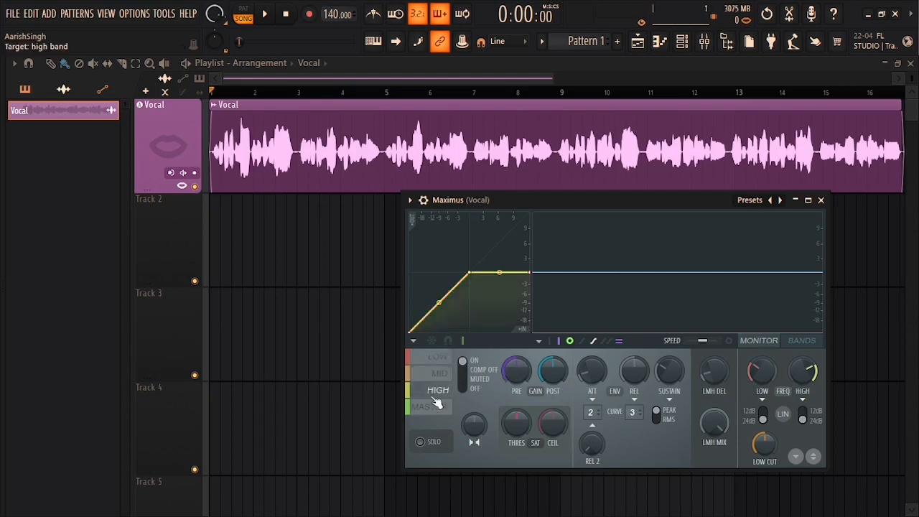
left_click(426, 411)
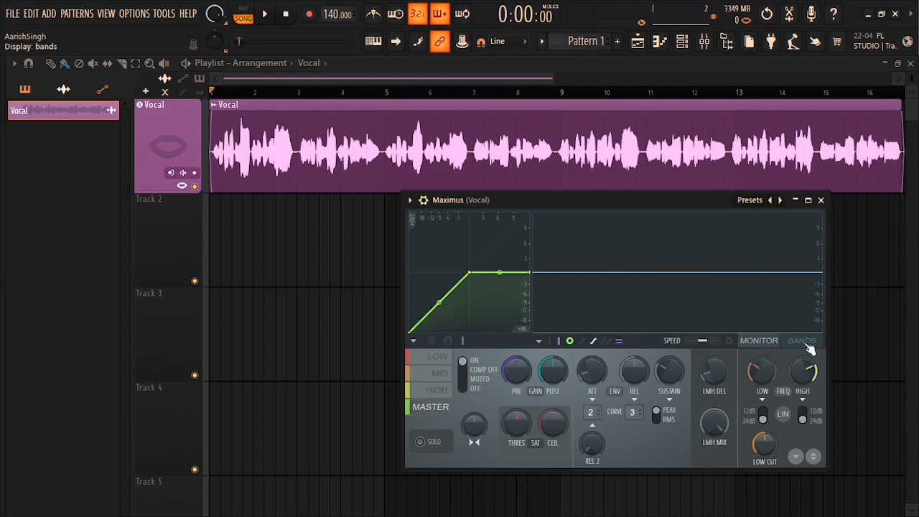
- Show the frequency bands in Maximus and lower the low band frequency to about 129 Hz
left_click(805, 342)
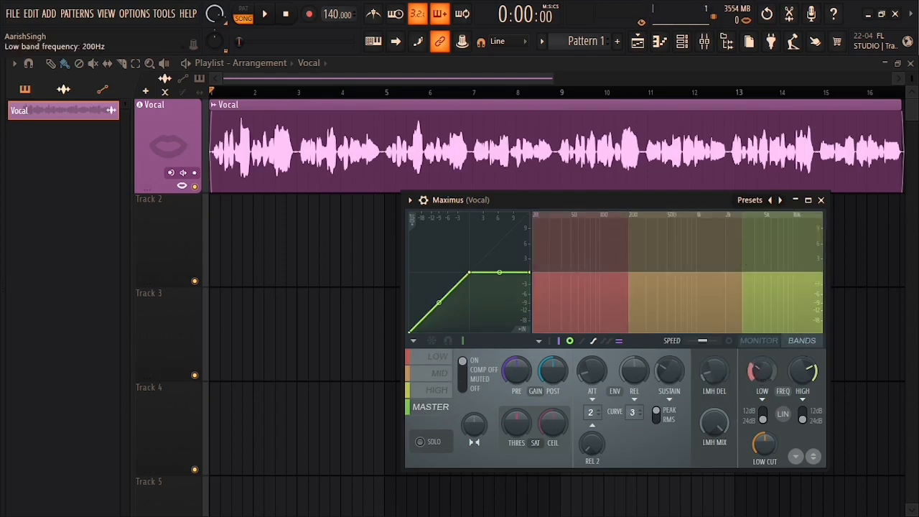
left_click_drag(761, 371, 803, 368)
- Return to the monitor display and play the vocal to examine its level in Maximus
left_click(768, 345)
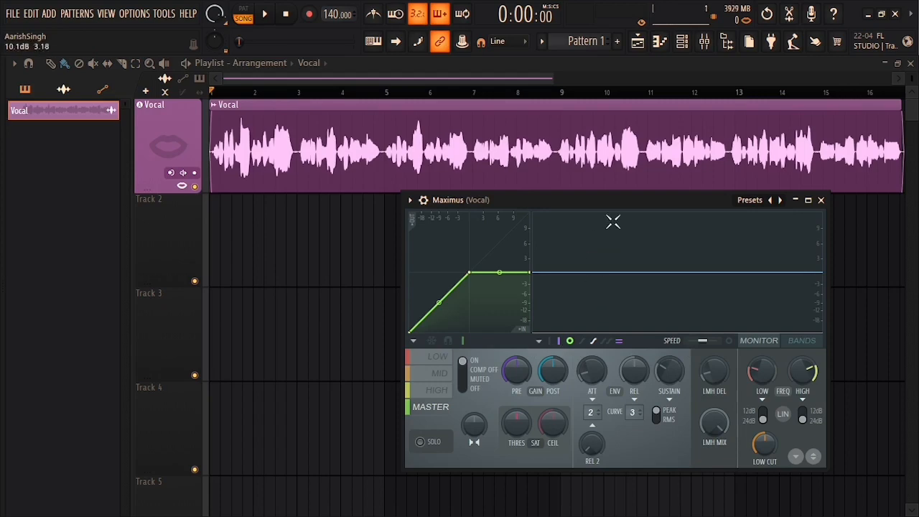
key("space")
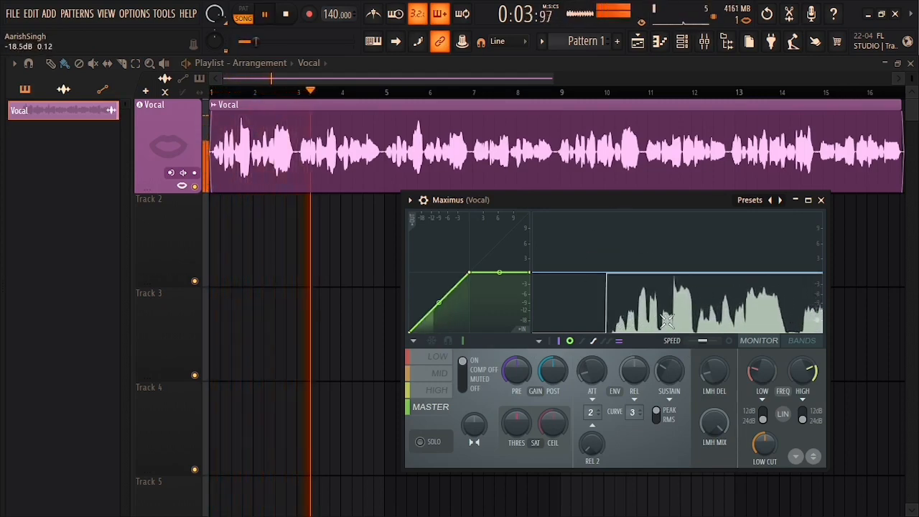
key("space")
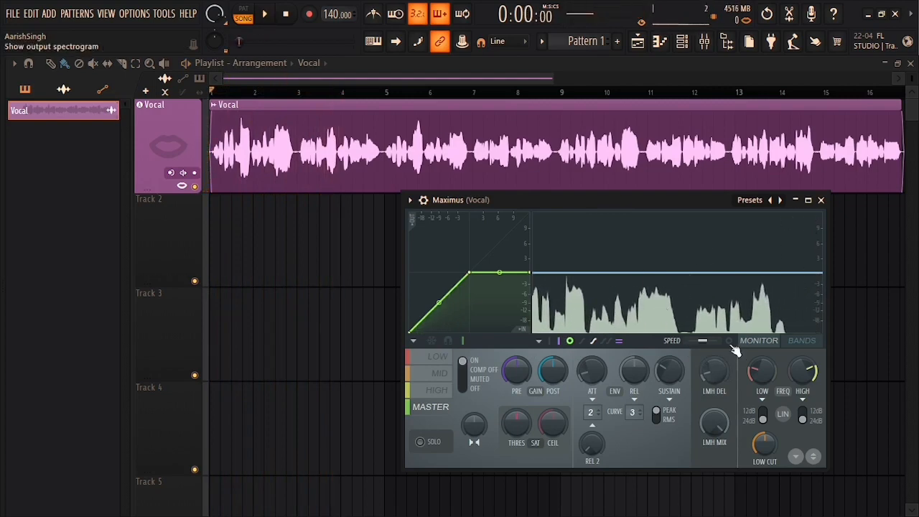
- Turn on the output spectrogram over the bands display and play the vocal to examine its frequencies
left_click(730, 342)
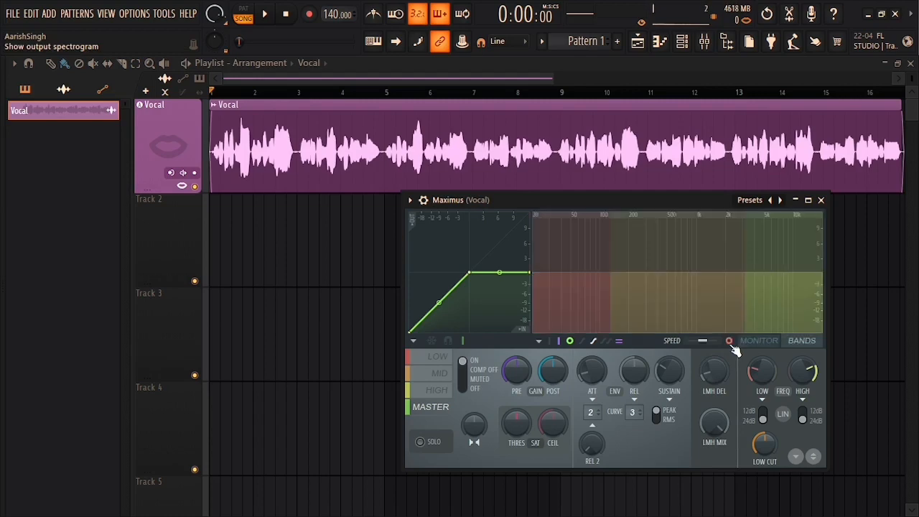
mouse_move(674, 199)
left_mouse_down()
mouse_move(659, 207)
mouse_move(687, 209)
left_mouse_up()
key("space")
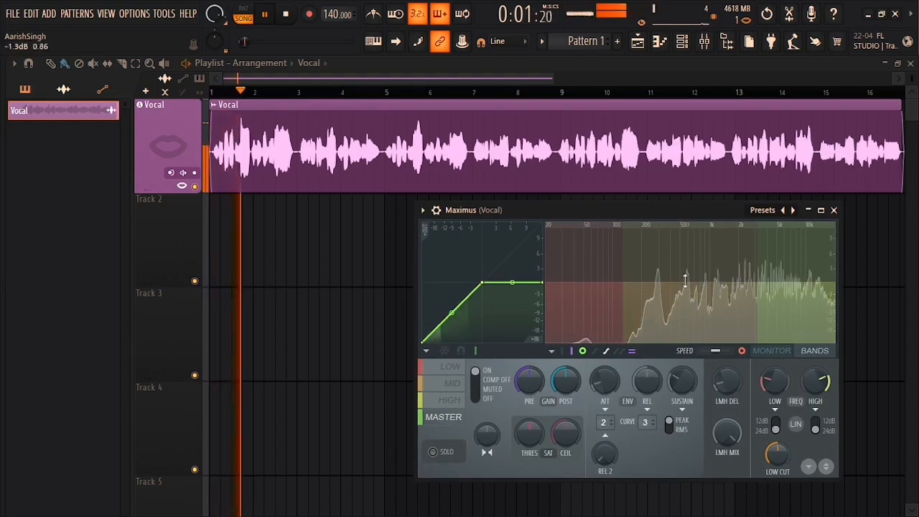
key("space")
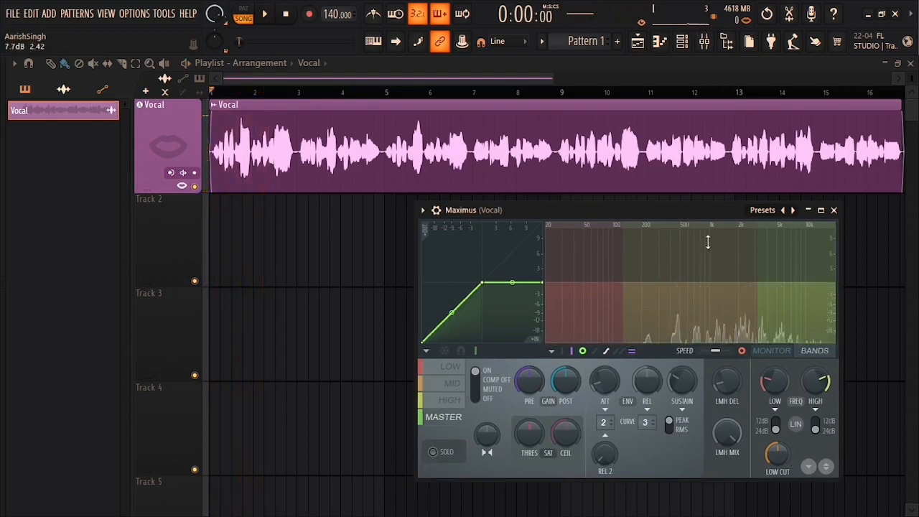
mouse_move(707, 209)
left_mouse_down()
mouse_move(685, 204)
mouse_move(704, 212)
left_mouse_up()
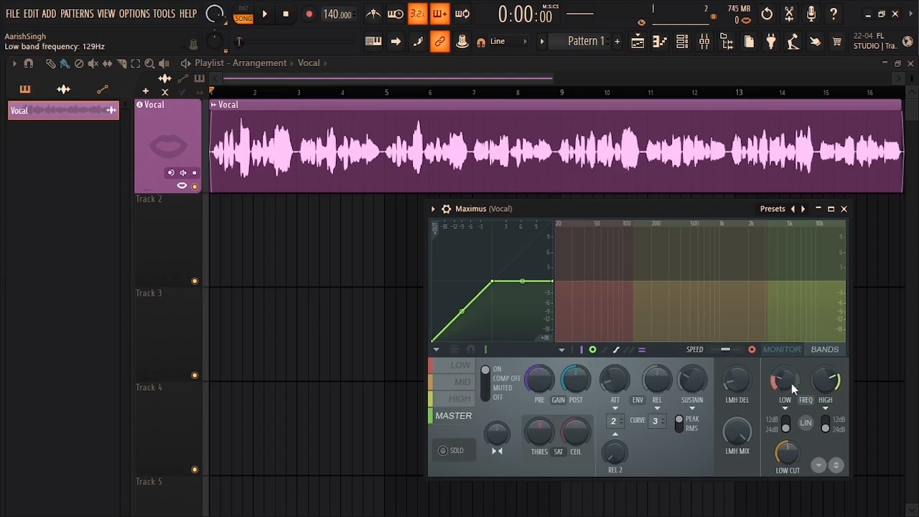
key("space")
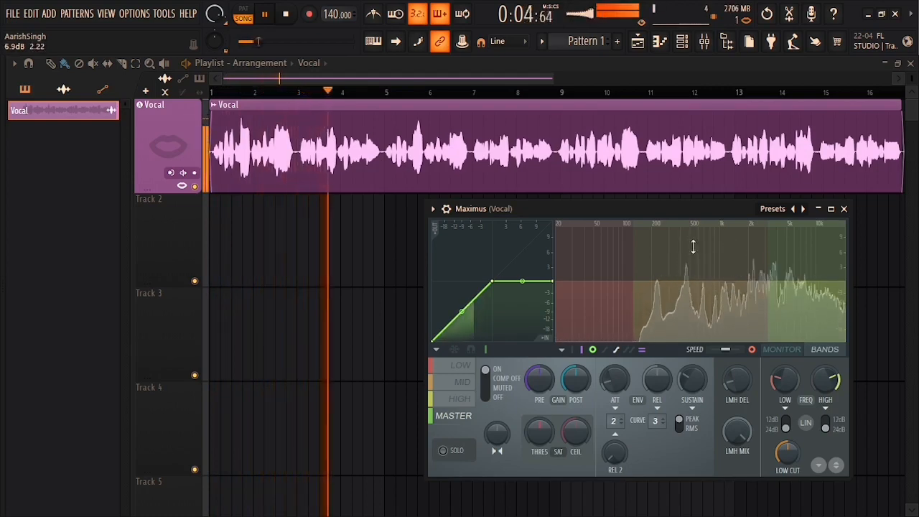
key("space")
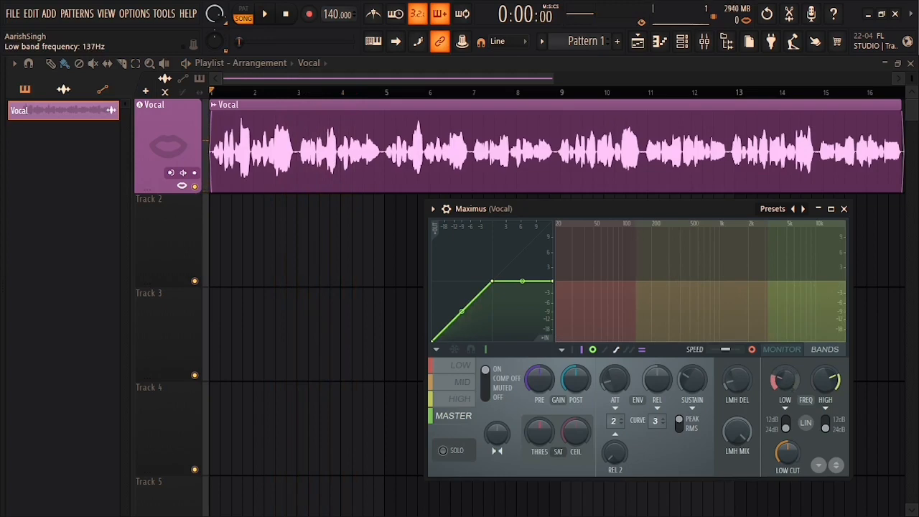
- Raise the low band frequency in Maximus and select the Low band for editing
left_click_drag(785, 380, 785, 371)
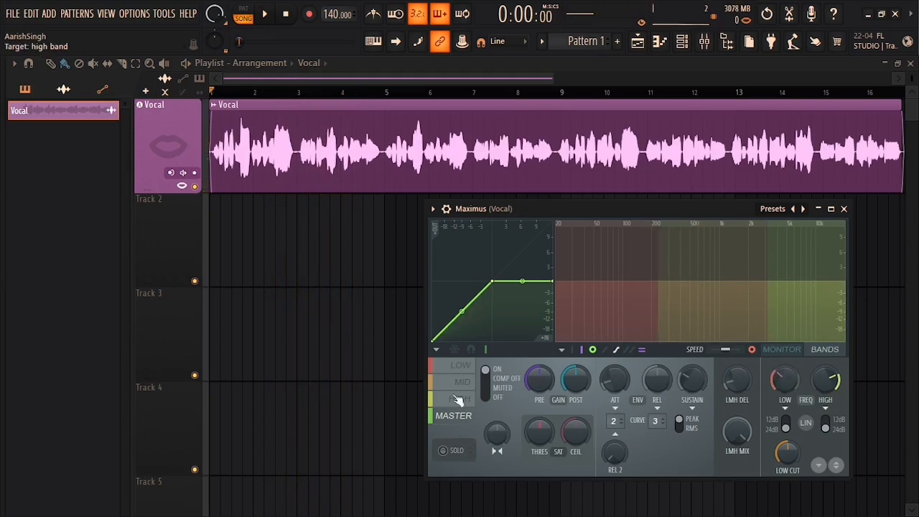
left_click(461, 367)
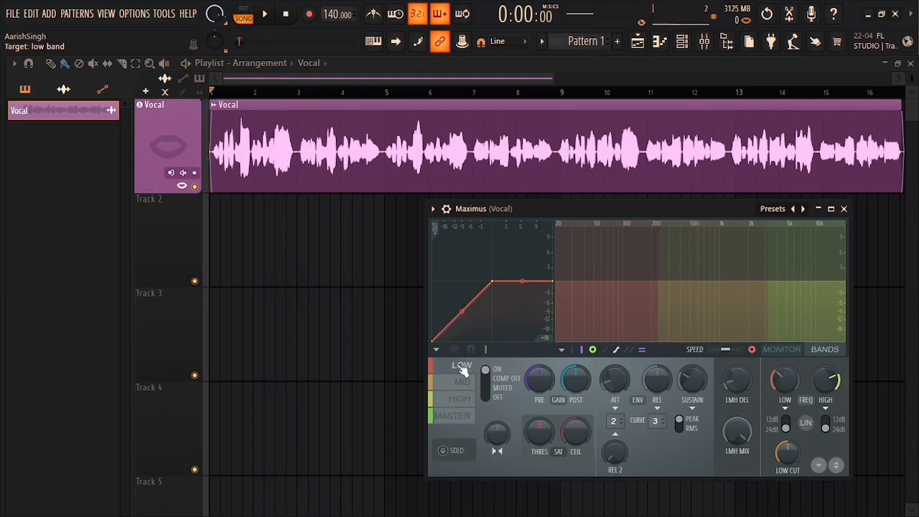
- Solo the Low band and tune the low band frequency while playing the vocal, ending just under 500 Hz
left_click(457, 452)
left_click_drag(785, 380, 785, 388)
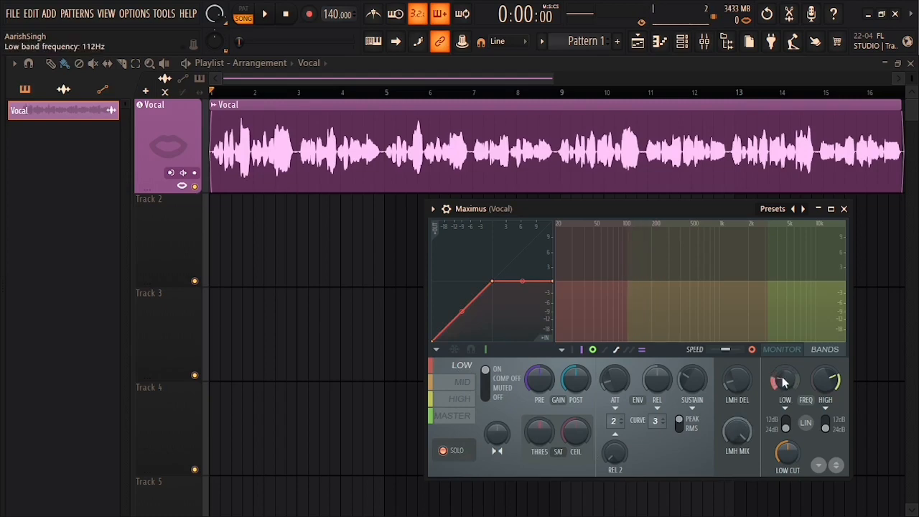
key("space")
mouse_move(785, 382)
left_mouse_down()
mouse_move(785, 345)
mouse_move(785, 369)
left_mouse_up()
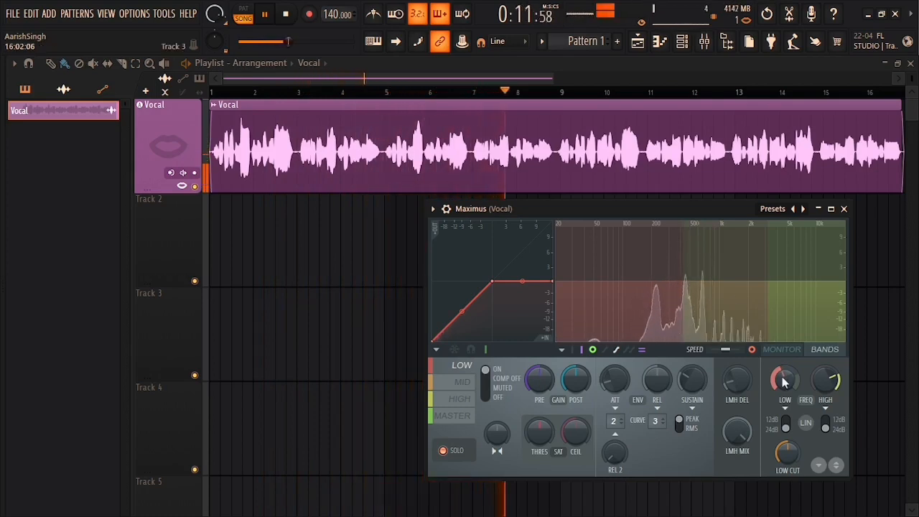
key("space")
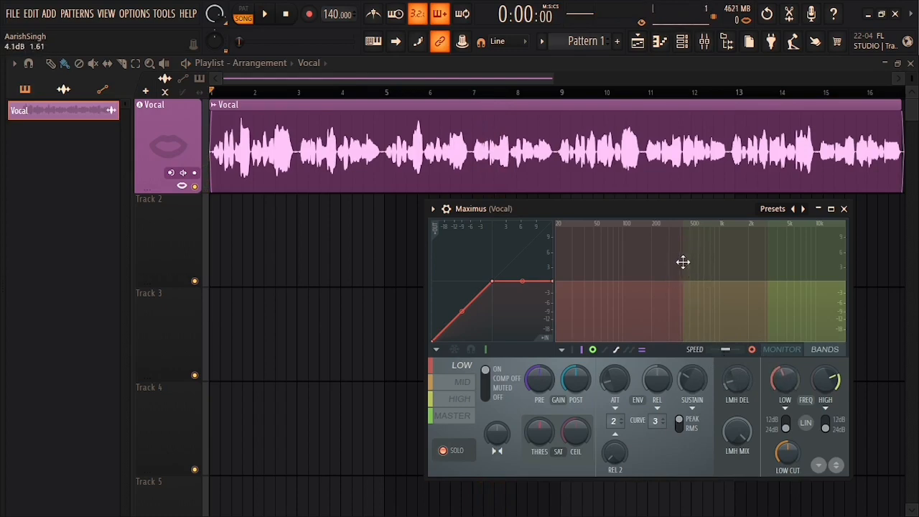
- Select the Mid band and sweep the high band frequency while playing the vocal, ending at about 2969 Hz
left_click(464, 387)
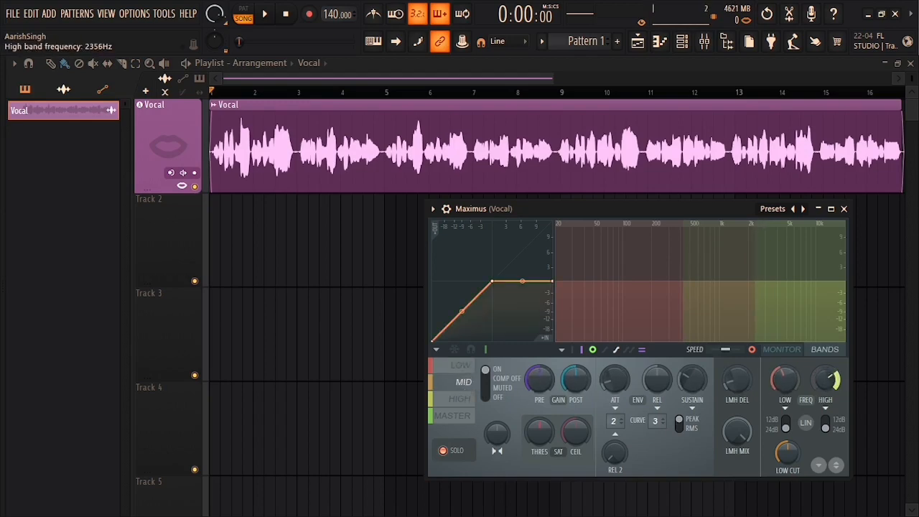
key("space")
scroll(832, 382, "up", 10)
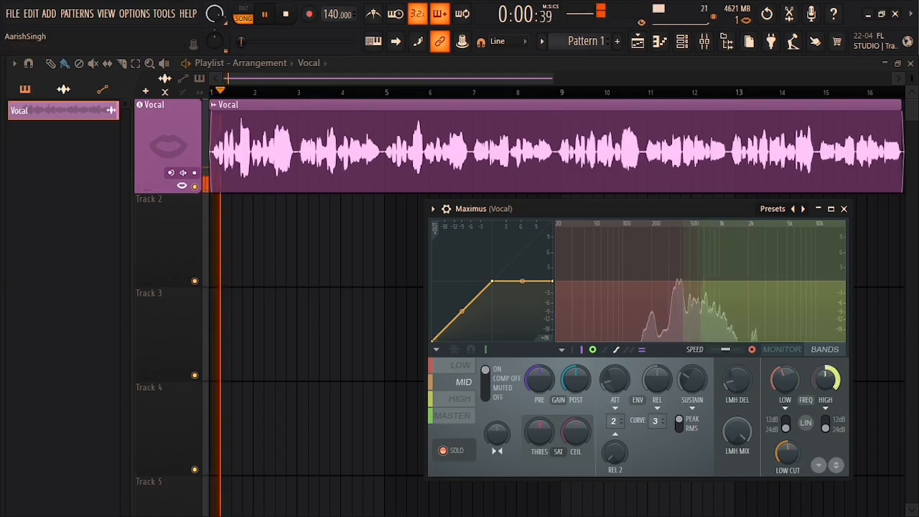
scroll(831, 382, "down", 8)
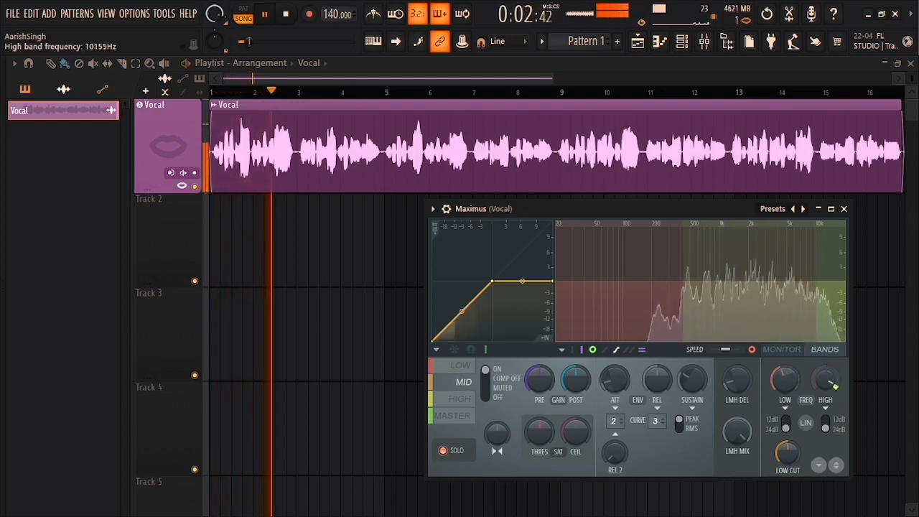
scroll(827, 382, "down", 4)
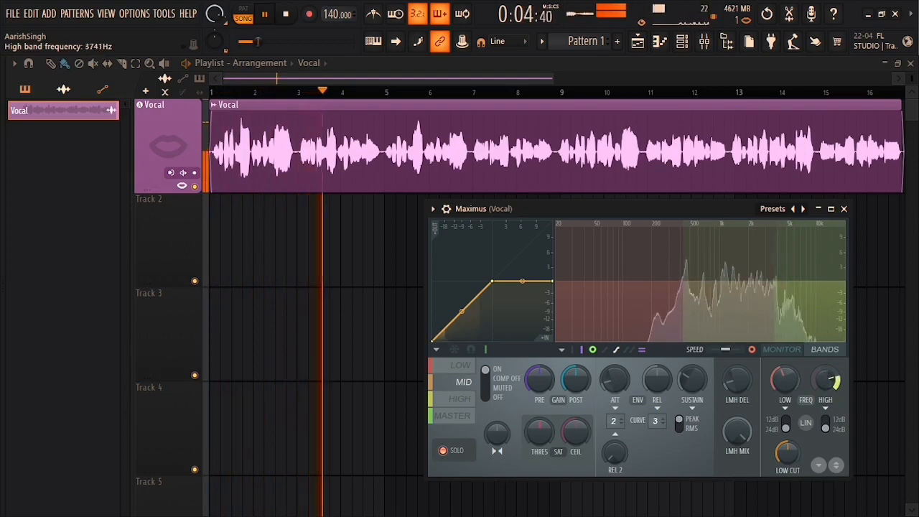
scroll(827, 381, "down", 2)
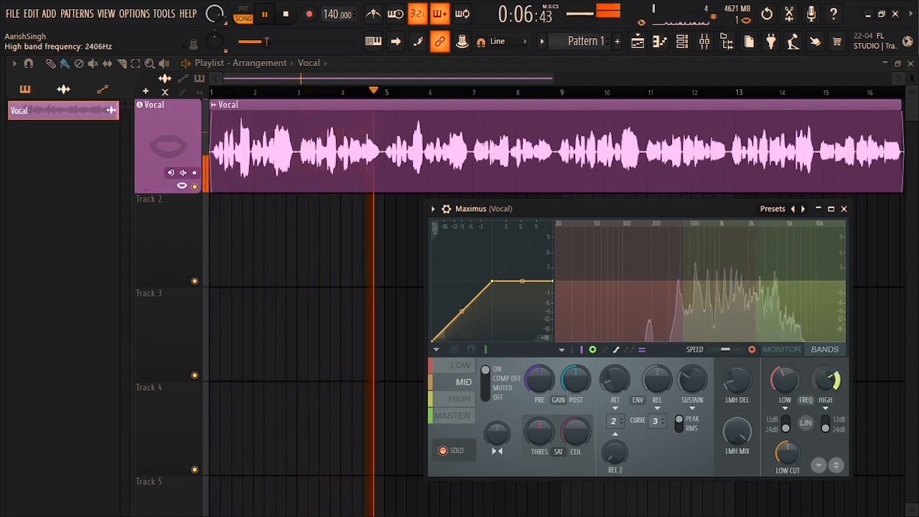
scroll(827, 381, "down", 1)
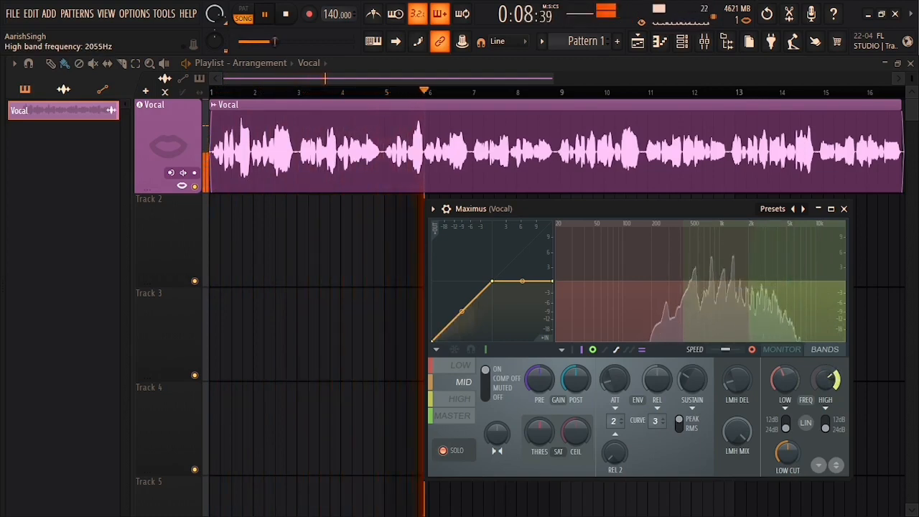
scroll(827, 379, "up", 2)
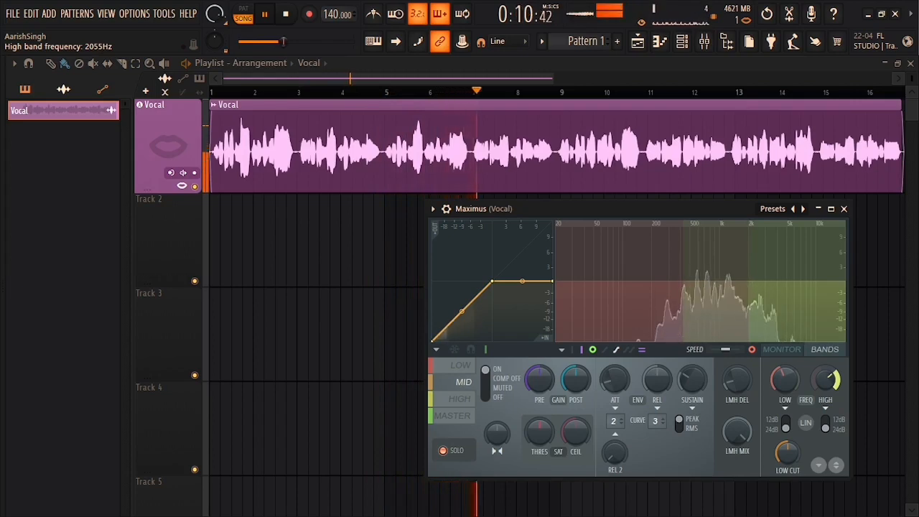
scroll(829, 381, "up", 2)
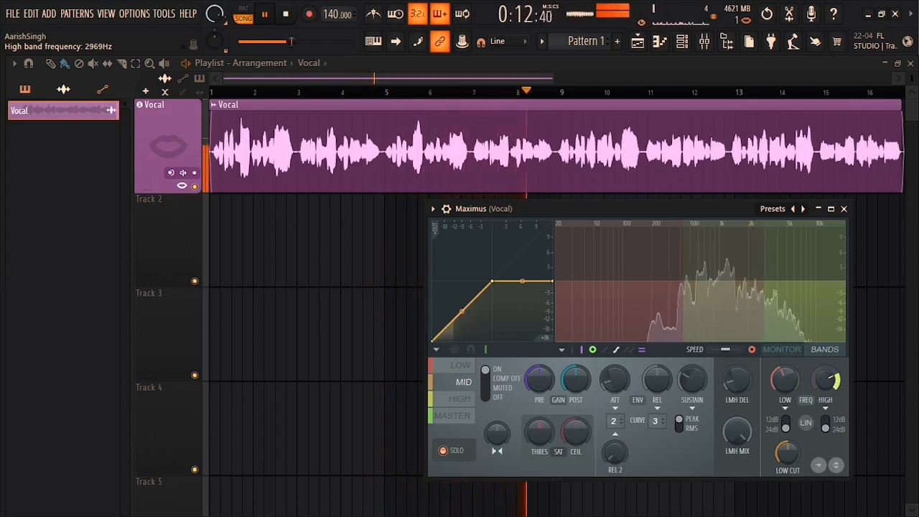
key("space")
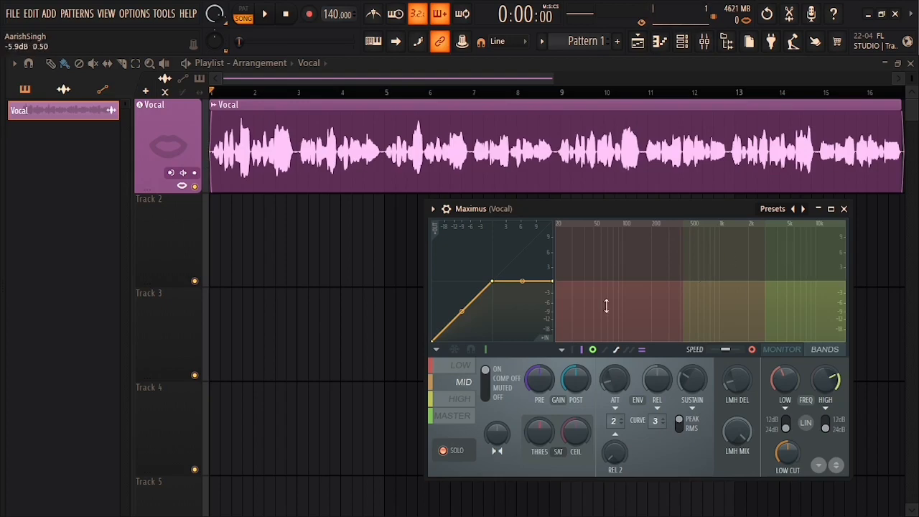
- Go through the High and Master bands, reselect the Low band and return to the monitor display
left_click(467, 399)
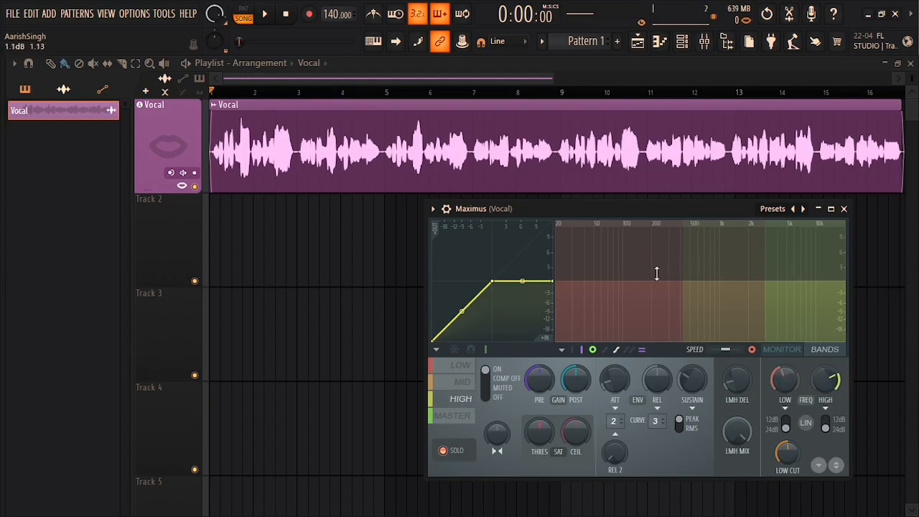
left_click(460, 416)
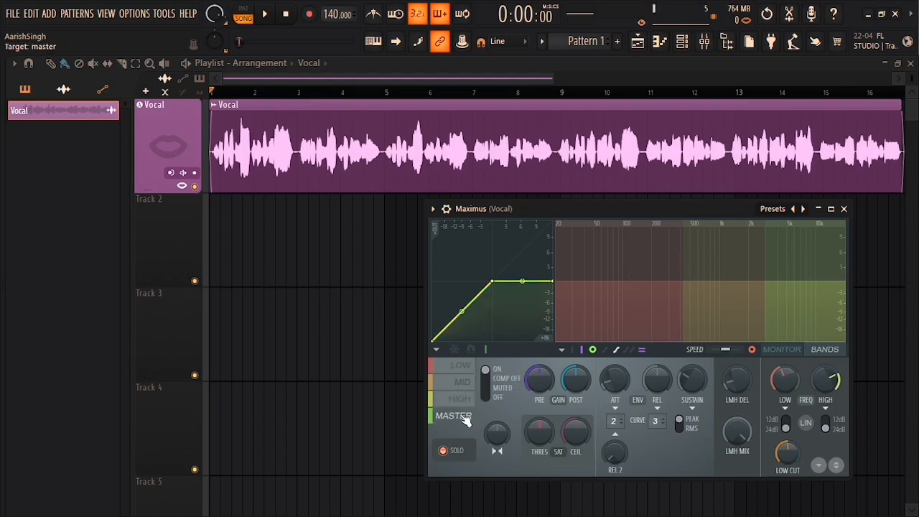
left_click(463, 367)
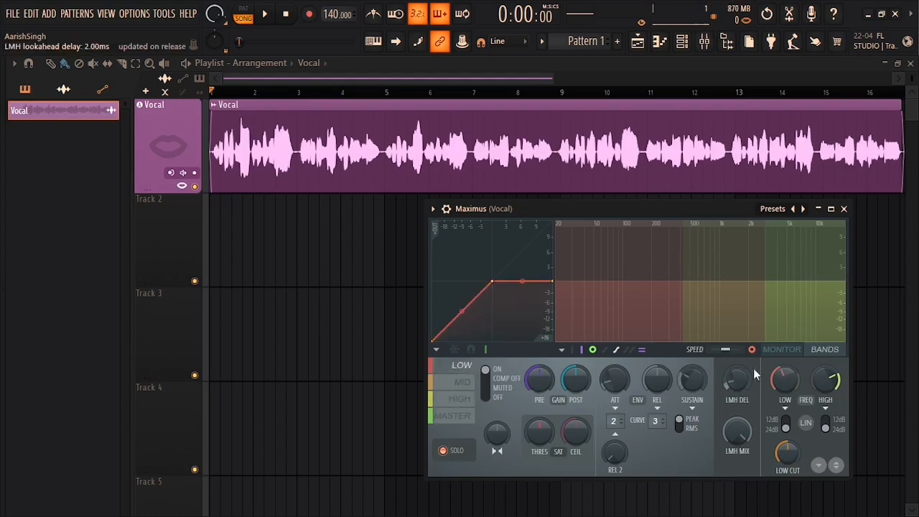
left_click(790, 349)
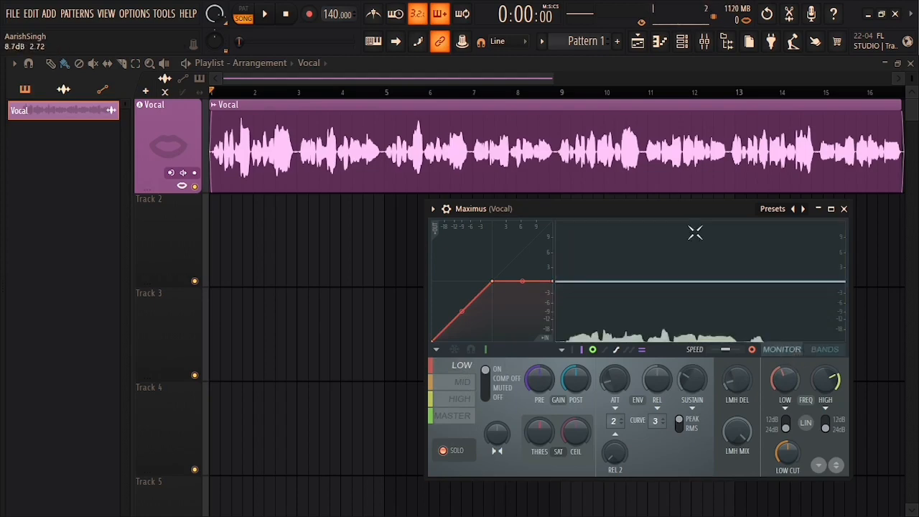
- Shape the Low band's compression curve by moving the knee point far down the diagonal and setting the end point just below 0 dB
left_click_drag(521, 286, 484, 327)
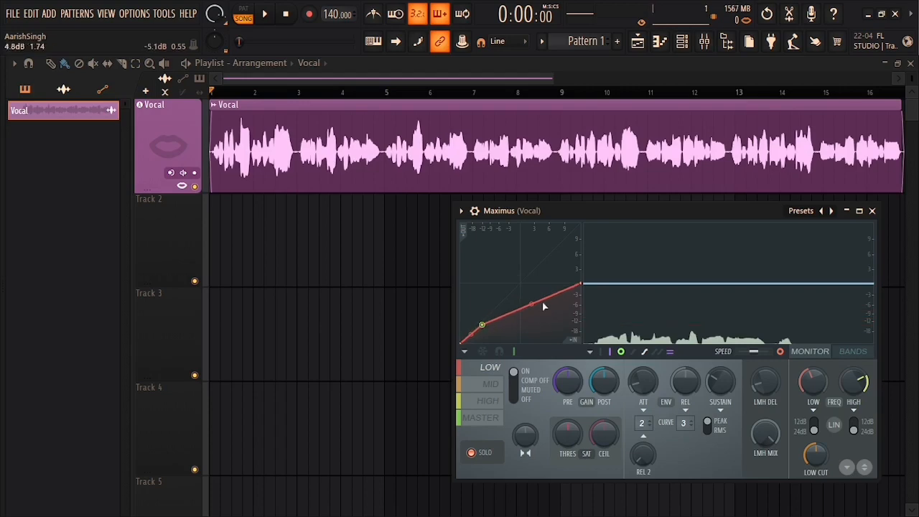
mouse_move(582, 287)
left_mouse_down()
mouse_move(575, 326)
mouse_move(579, 288)
left_mouse_up()
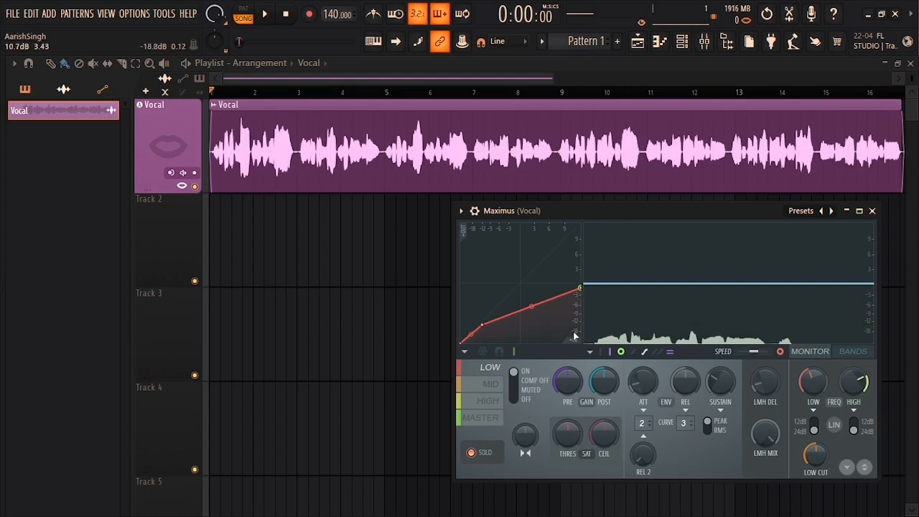
left_click_drag(580, 288, 580, 285)
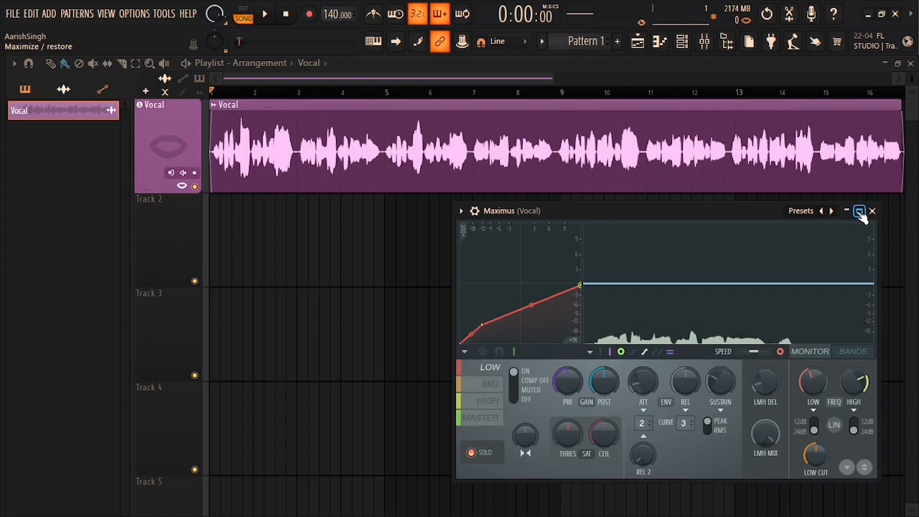
- Maximize the Maximus window, nudge the Low band's knee point slightly lower on its input level, and play the vocal to check its level
left_click(859, 211)
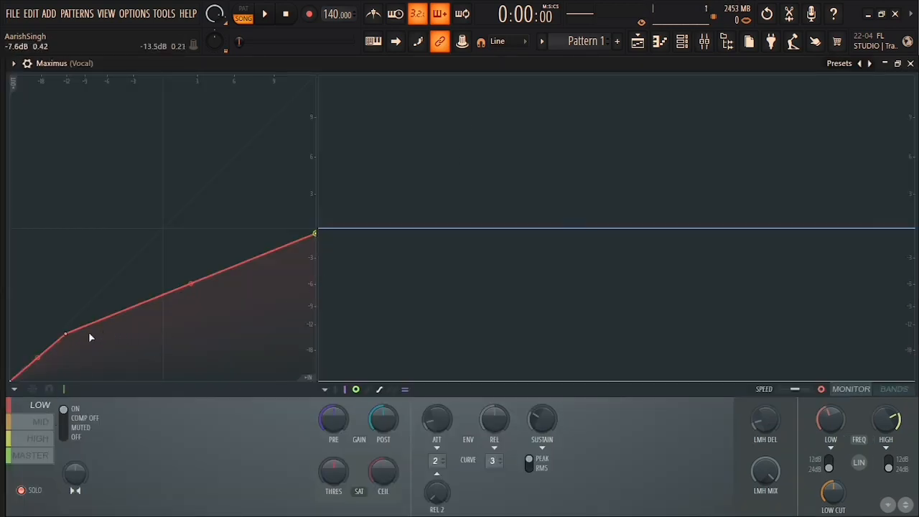
left_click_drag(68, 335, 60, 331)
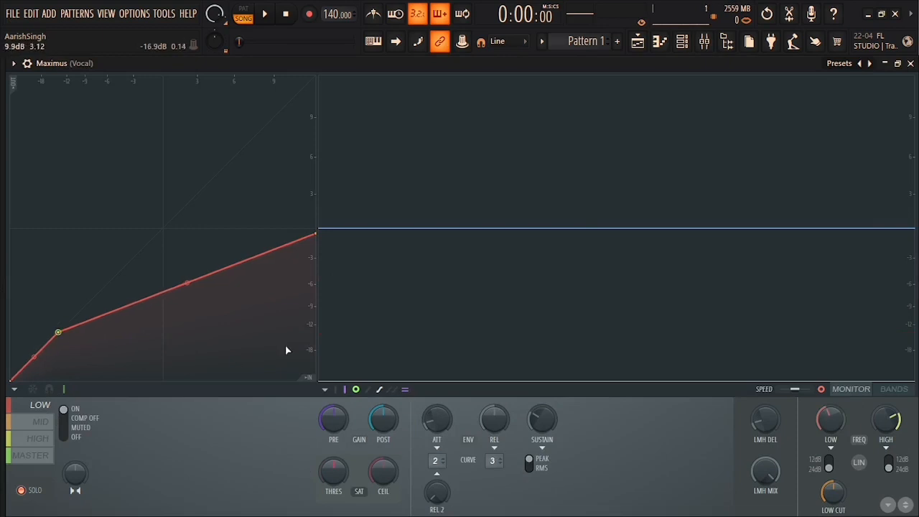
key("space")
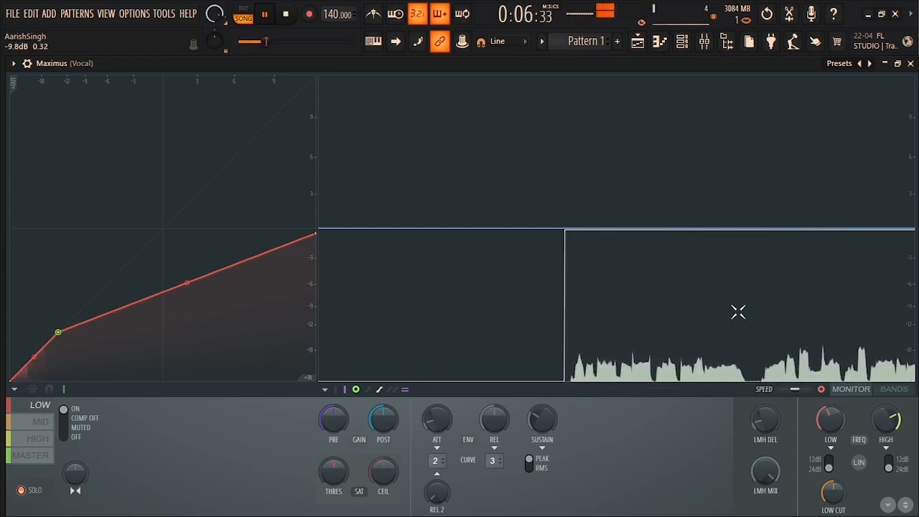
key("space")
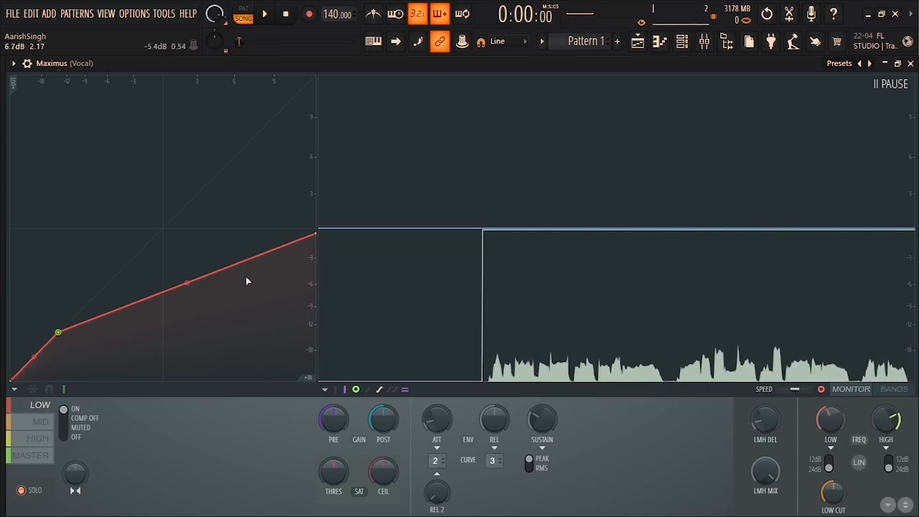
- Lower the Low band's knee point along the diagonal to an input level of about -21 dB, near the vocal's peaks
left_click_drag(60, 335, 32, 355)
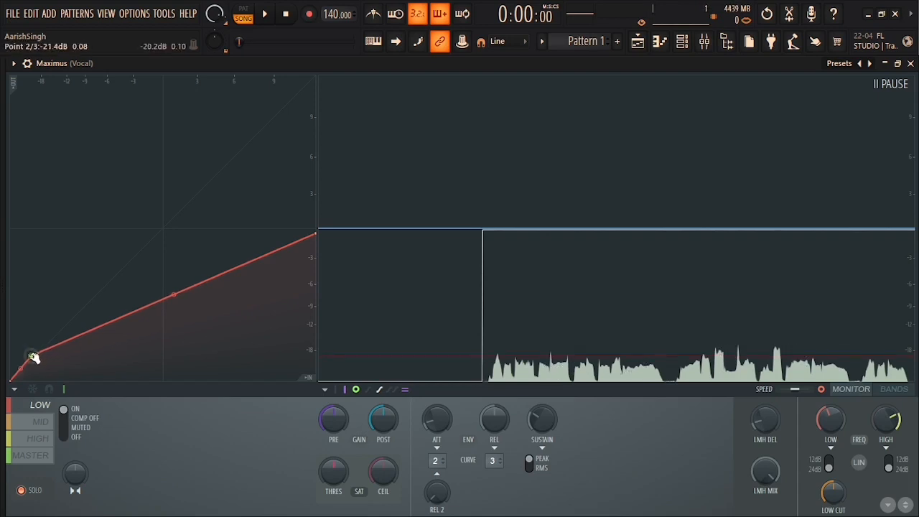
left_click_drag(33, 355, 34, 361)
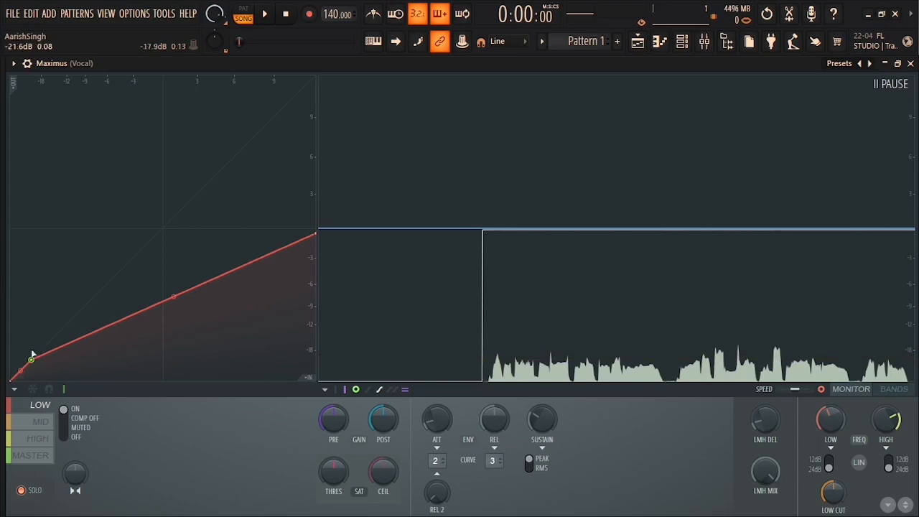
key("alt+F8")
key("alt+F8")
- Try the knee point below the diagonal at about -17.8 dB in and -23.5 dB out, and play the vocal
left_click_drag(32, 359, 43, 366)
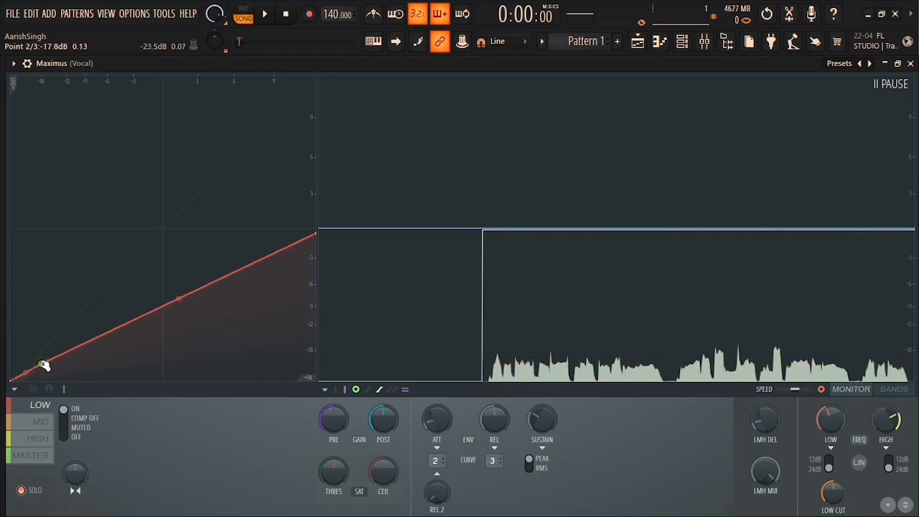
key("space")
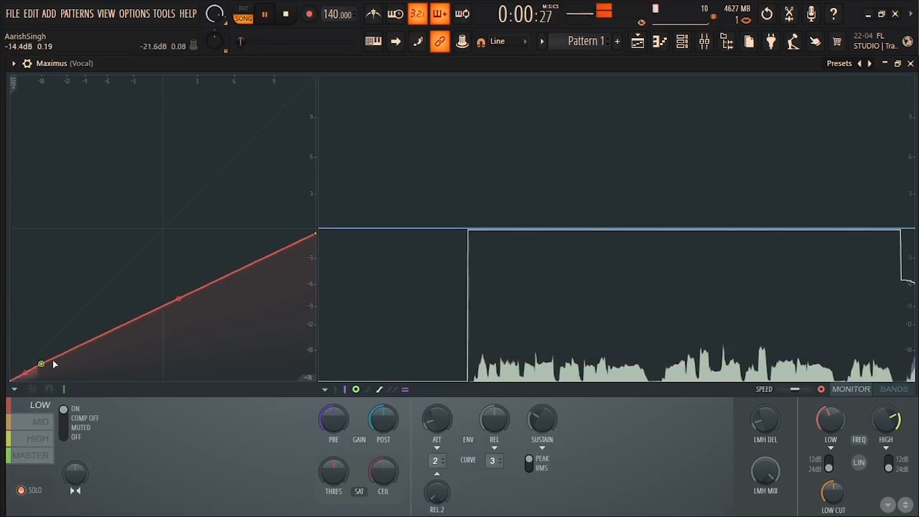
key("space")
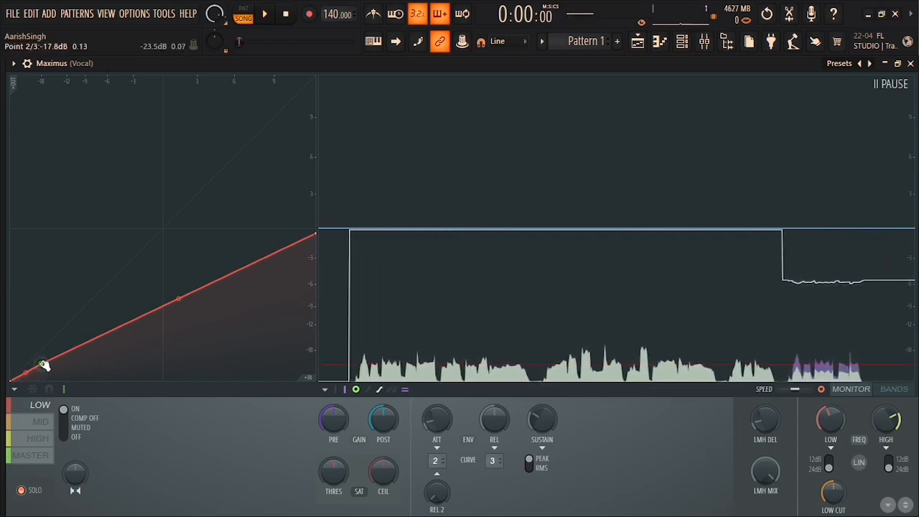
- Try the knee point at the lowest input level, above the diagonal, and play the vocal to check the gain
left_click_drag(42, 364, 9, 354)
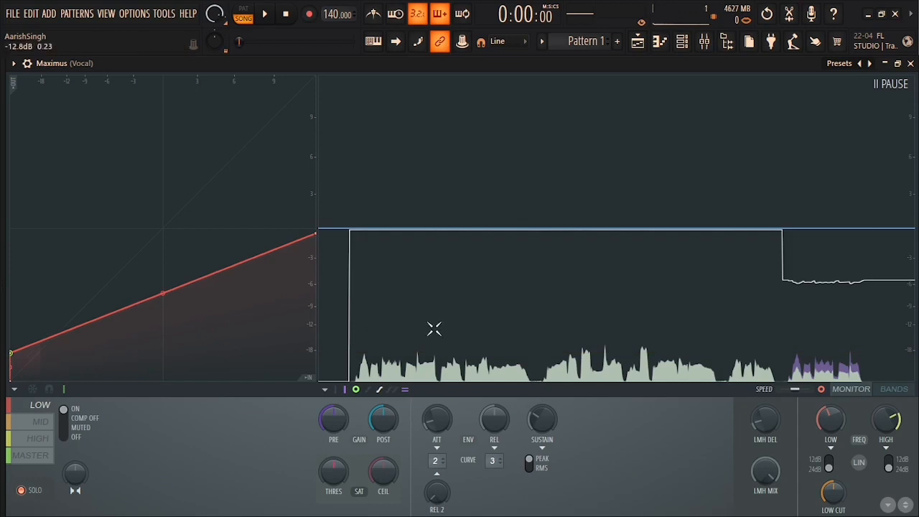
key("space")
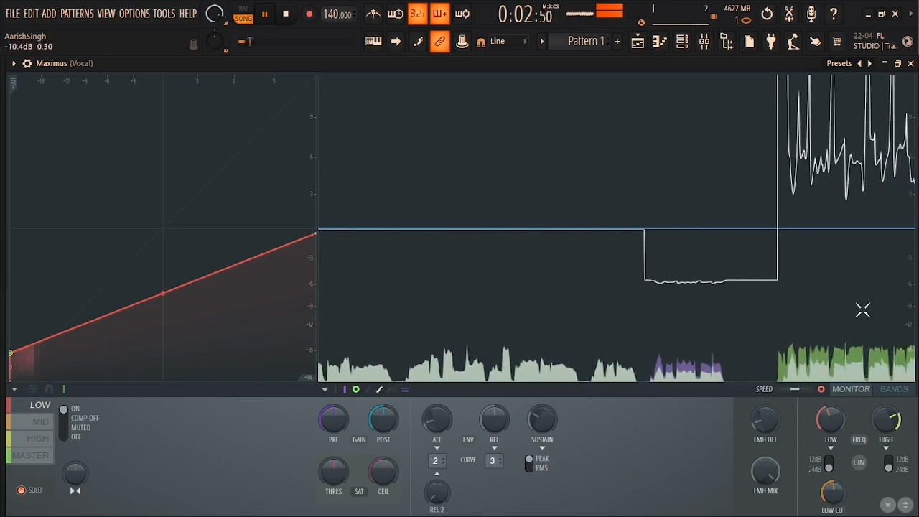
key("space")
key("alt+F8")
key("alt+F8")
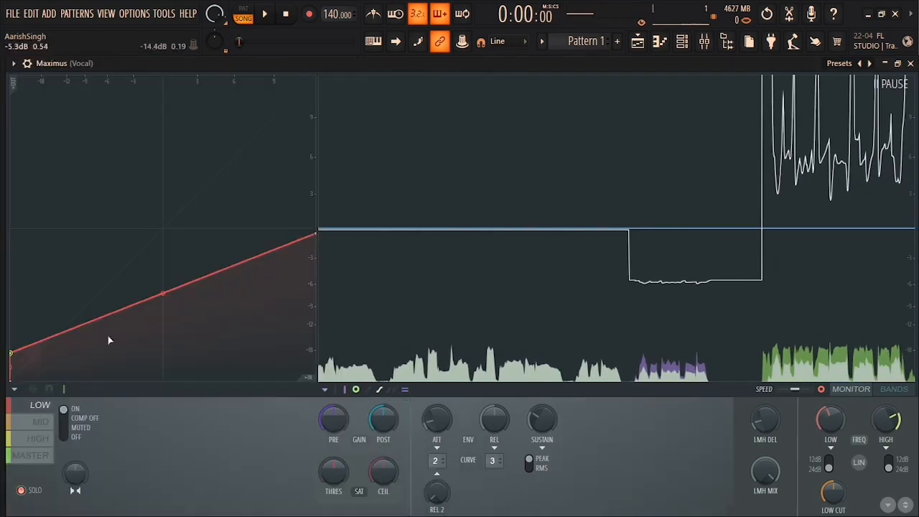
- Move the Low band's knee point back onto the diagonal near the curve's lower end and play the vocal to check the compression
left_click_drag(14, 353, 32, 364)
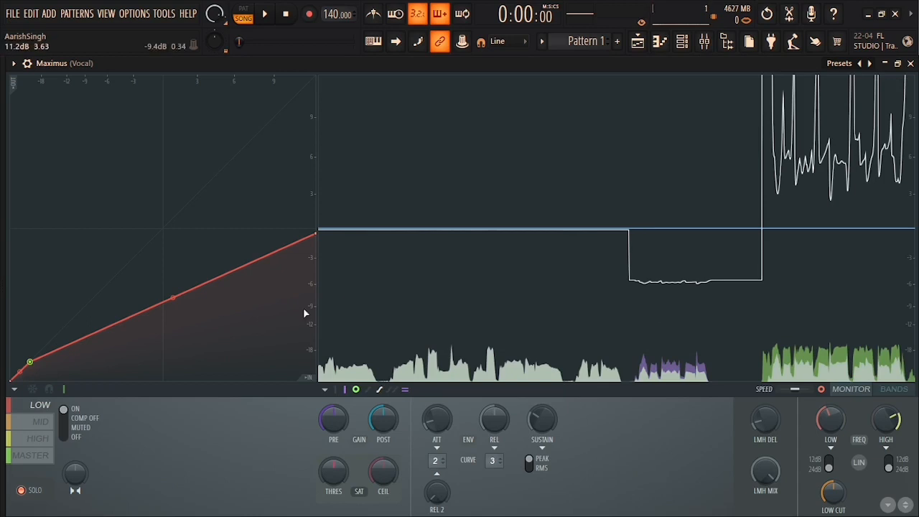
key("space")
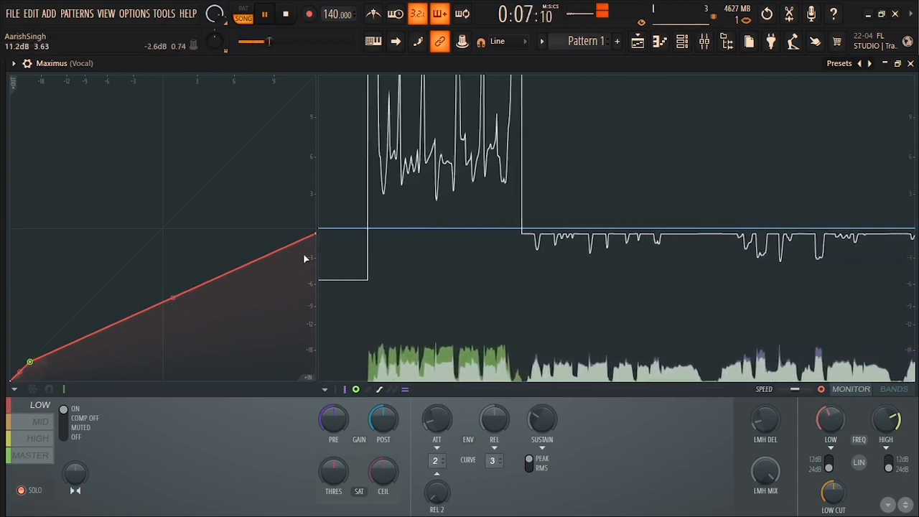
key("space")
- Lower the Low band curve's end point to about -4 dB and bend the segment after the knee slightly upward
left_click_drag(317, 242, 299, 282)
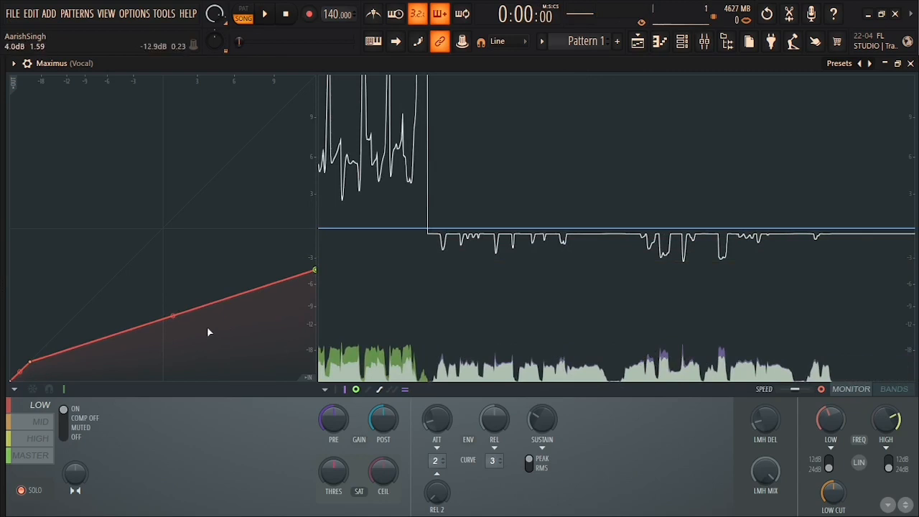
left_click_drag(172, 316, 172, 309)
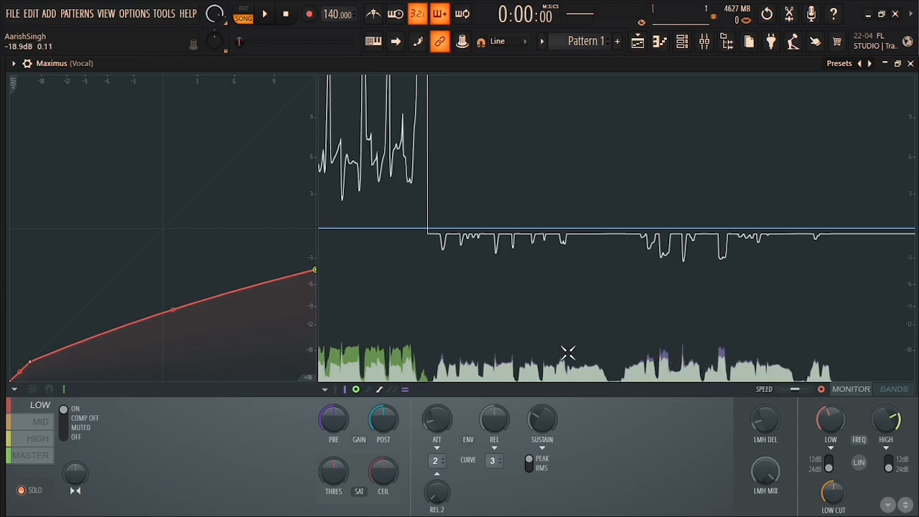
- Nudge the Low band's knee point slightly further down the diagonal and compare the compression by playing the vocal before and after
key("space")
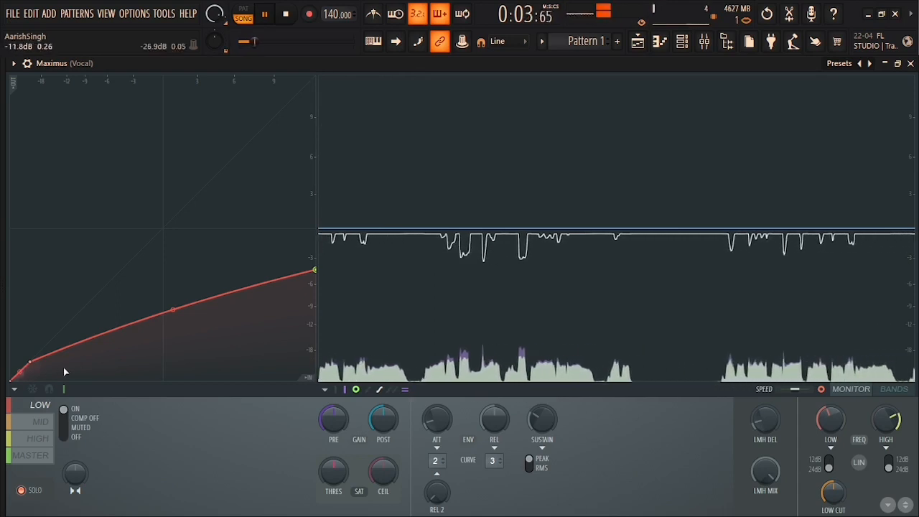
key("space")
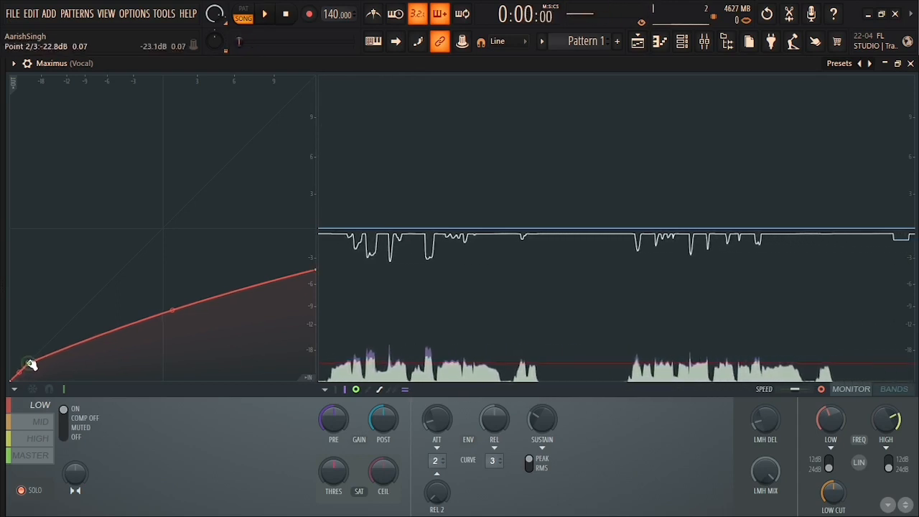
left_click_drag(30, 365, 29, 367)
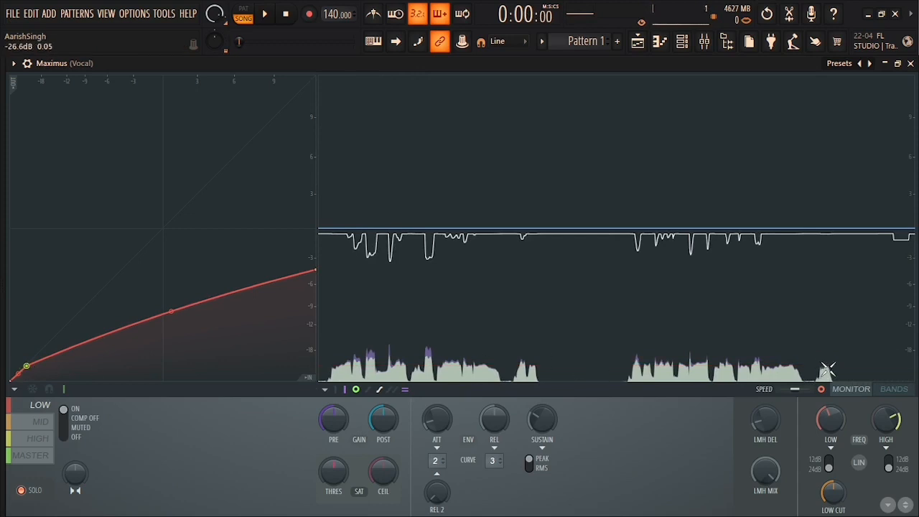
key("space")
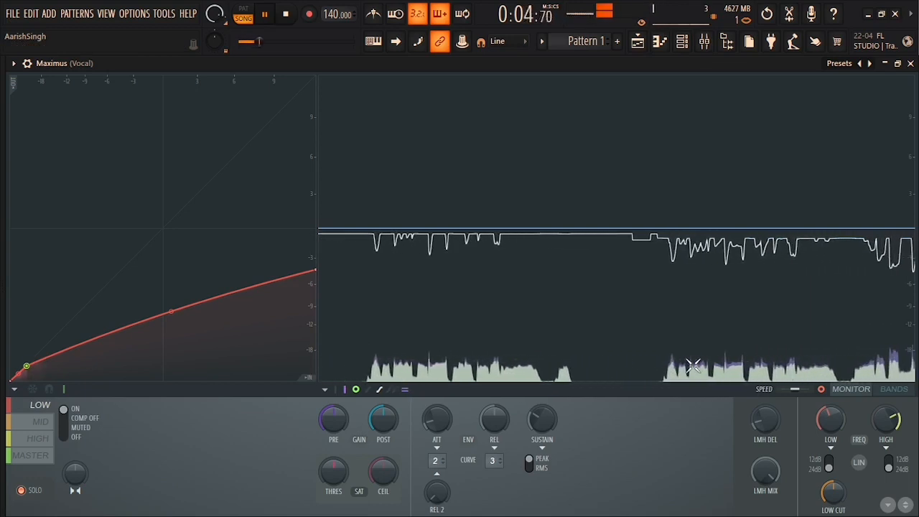
key("space")
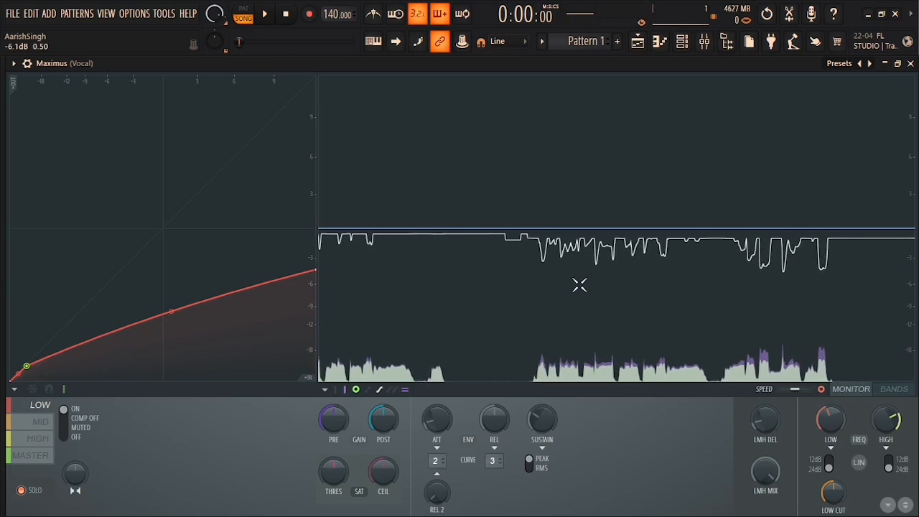
- Play the vocal through the Mid band and move its knee point down the diagonal to about -18 dB, checking the compression
left_click(40, 425)
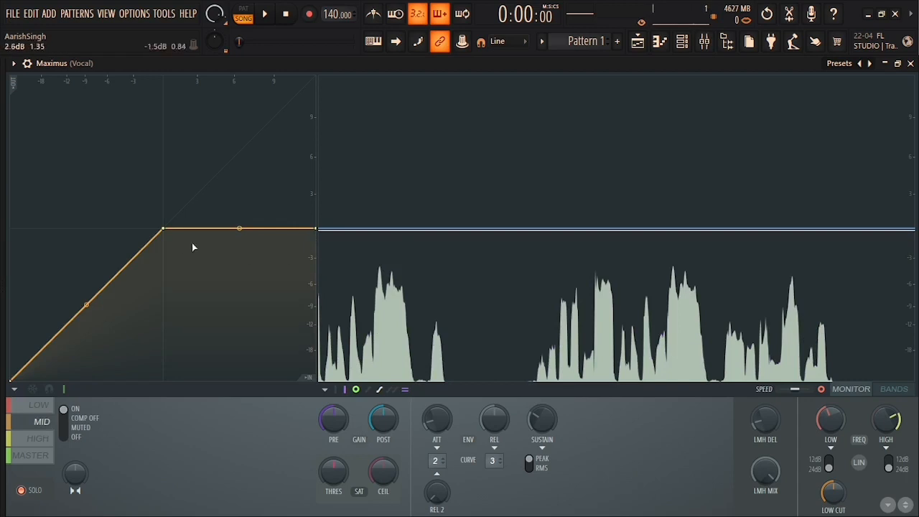
key("space")
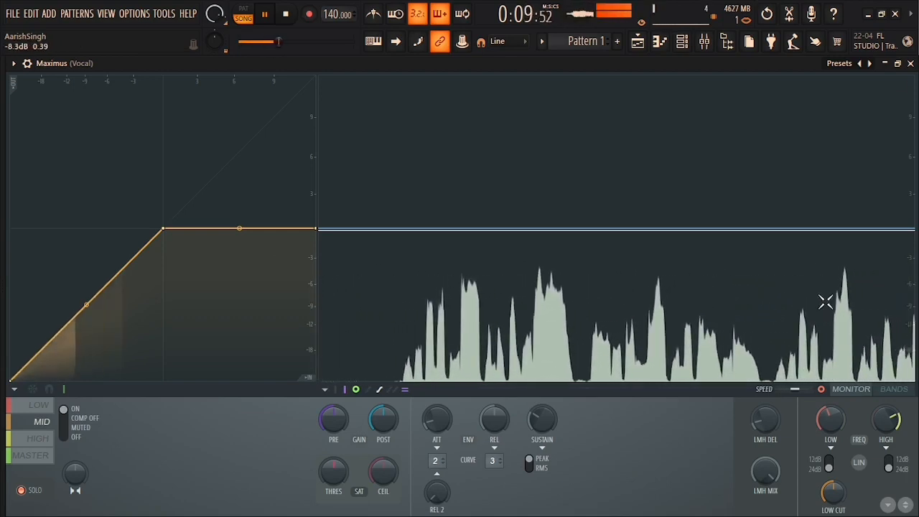
key("space")
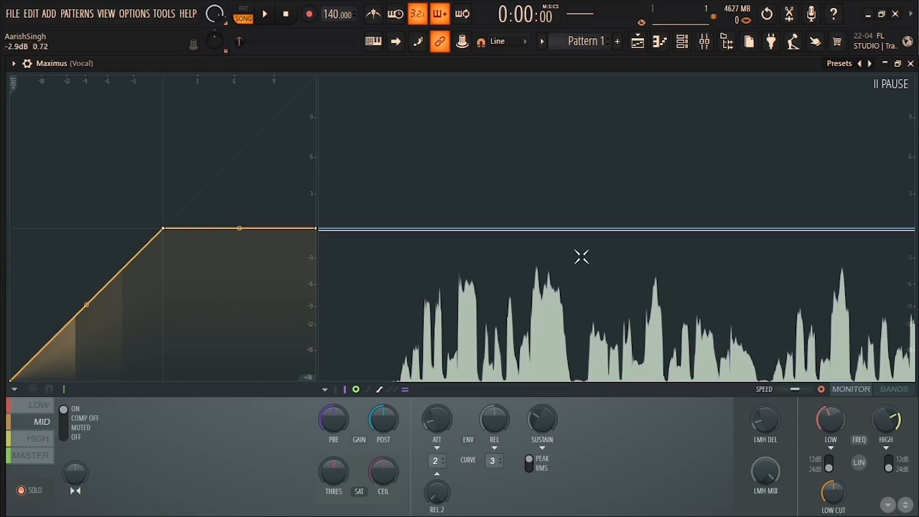
left_click_drag(165, 230, 44, 349)
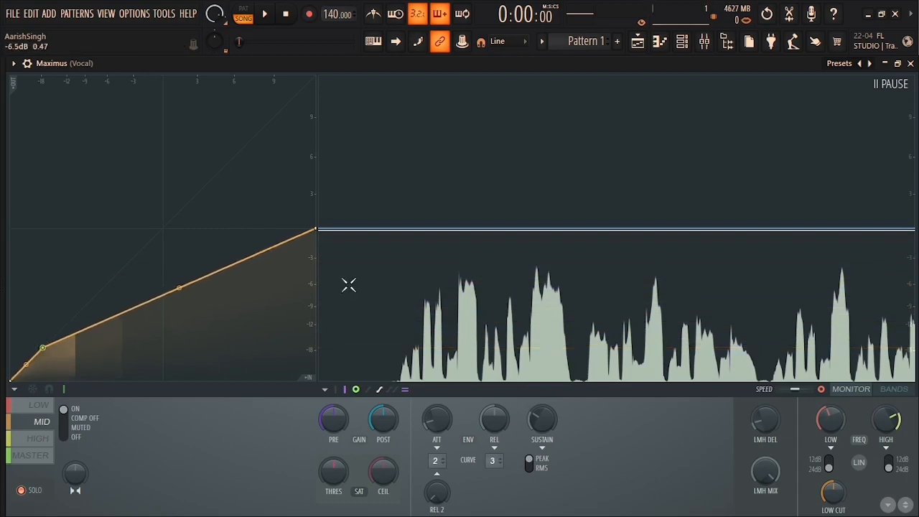
key("space")
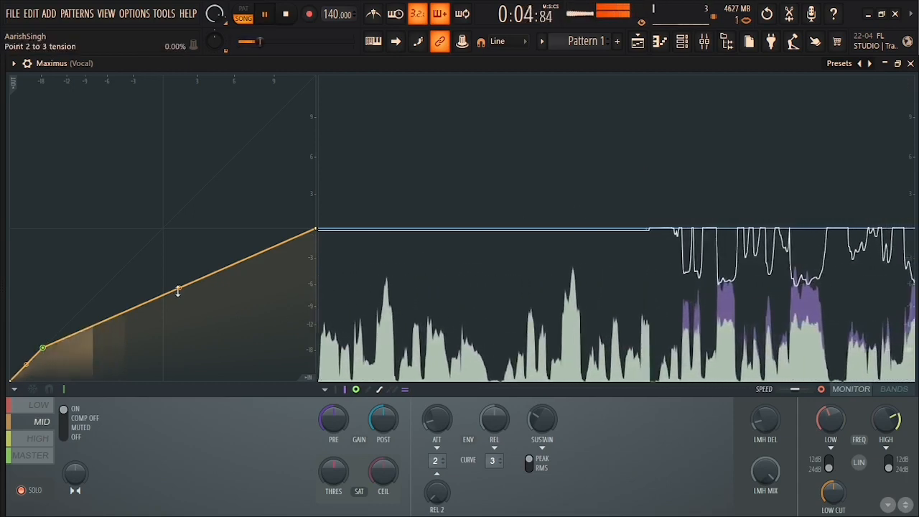
key("space")
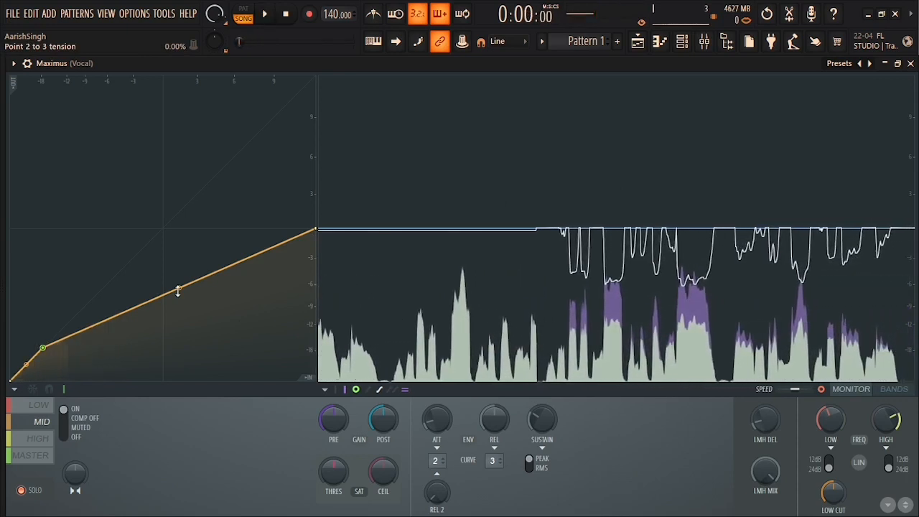
- Bend the Mid band's segment after the knee upward and lower the curve's end point to about -6 dB, checking with playback
left_click_drag(177, 290, 180, 275)
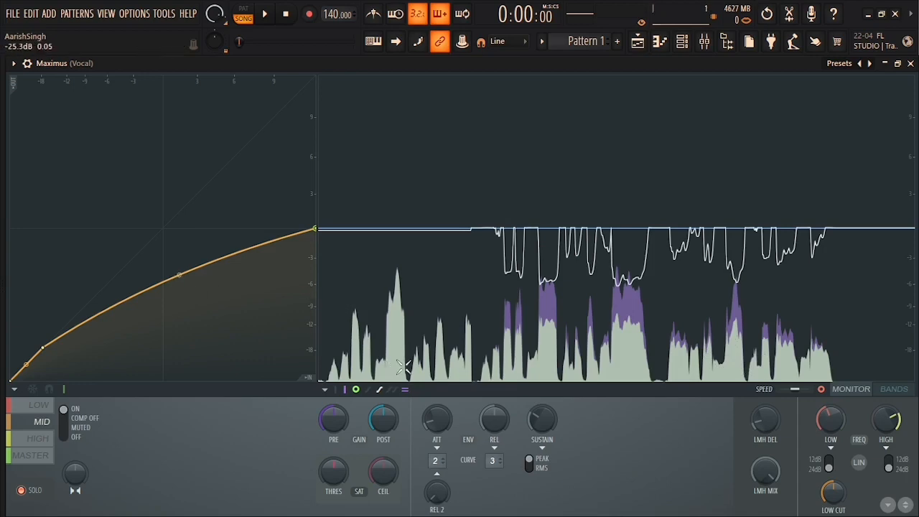
key("space")
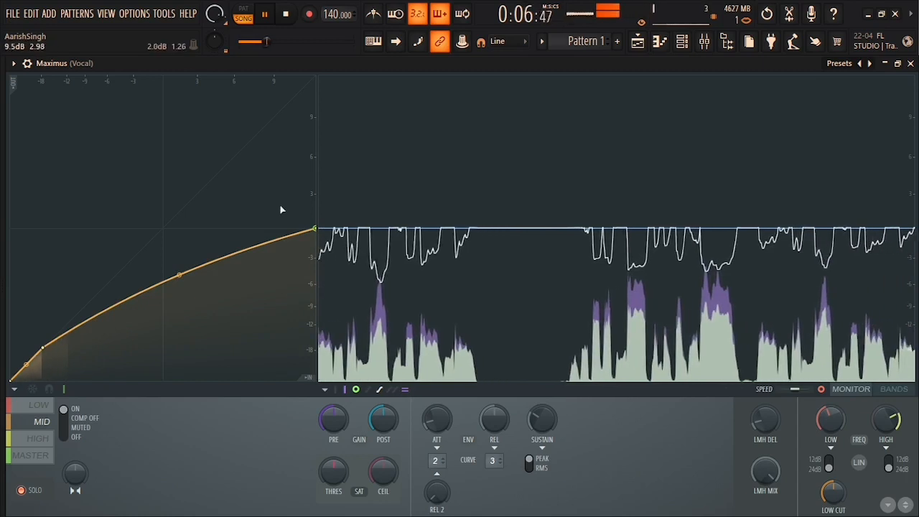
key("space")
left_click_drag(317, 233, 314, 282)
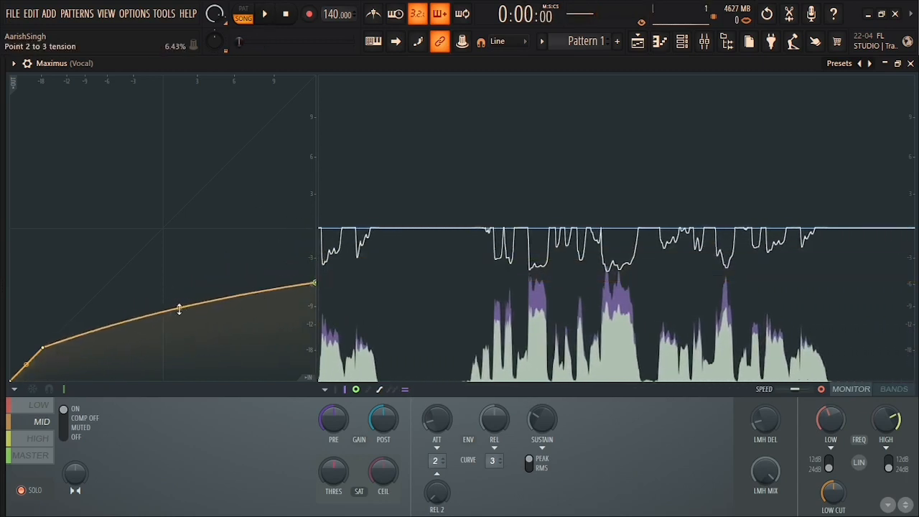
key("space")
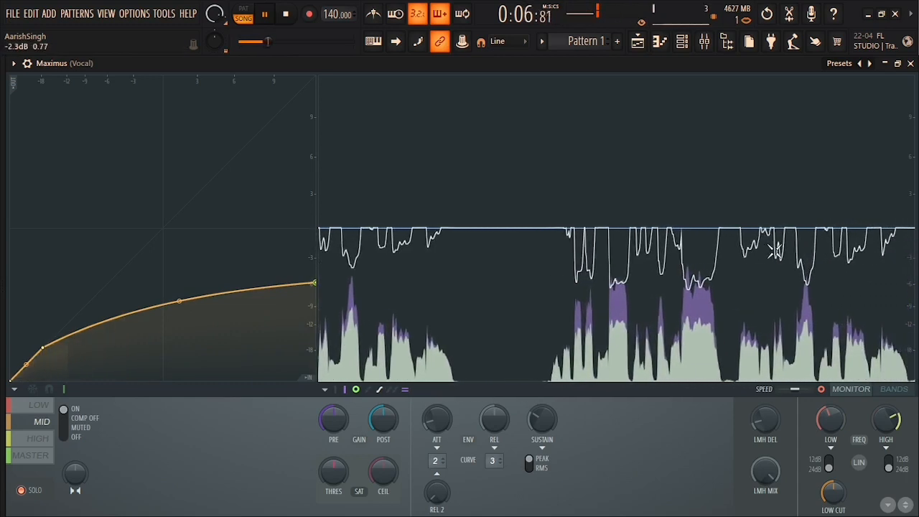
key("space")
- Play the vocal through the High band and move its knee point down the diagonal, close to the curve's lower end
left_click(50, 440)
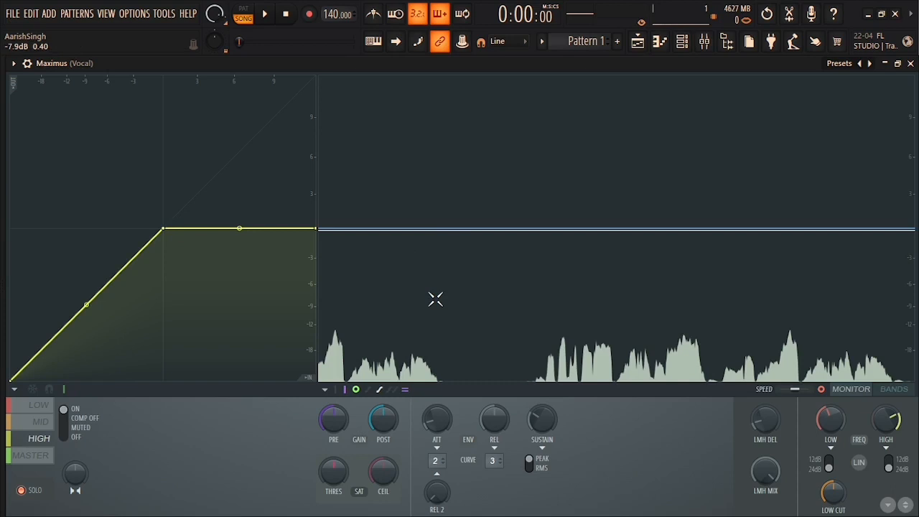
key("space")
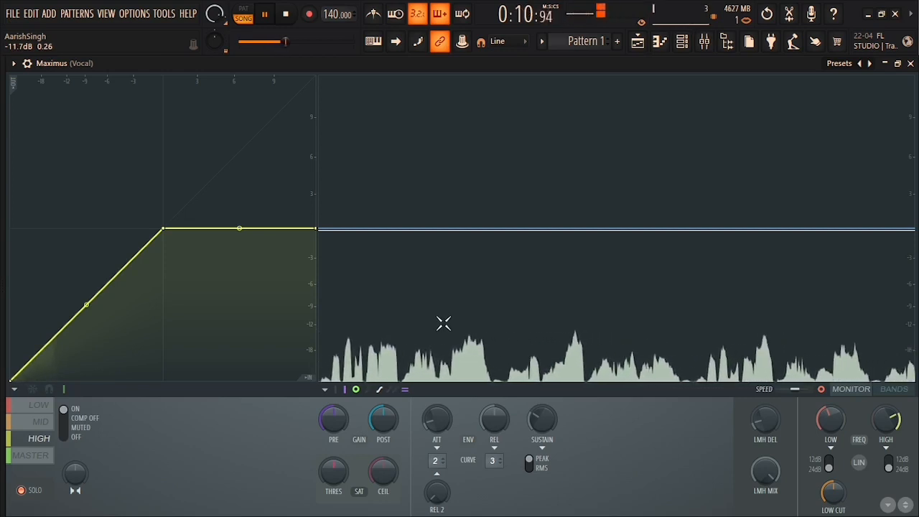
key("space")
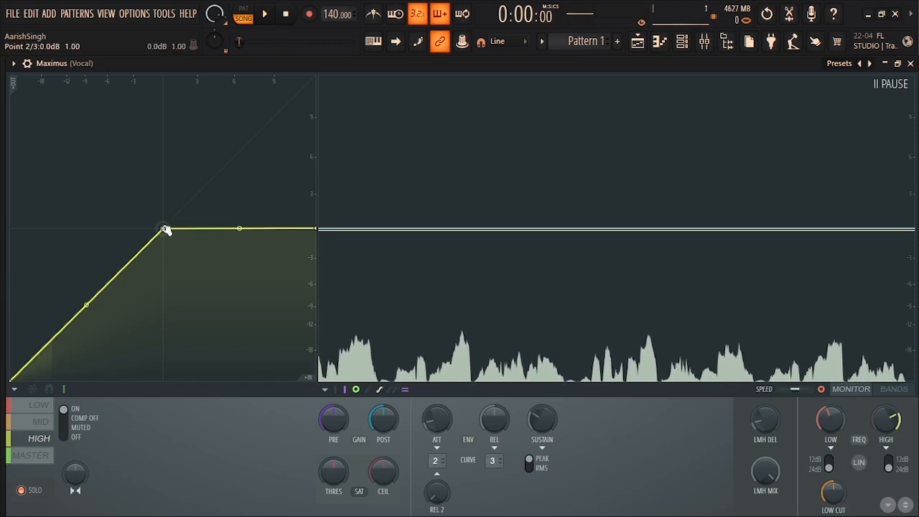
left_click_drag(165, 230, 23, 370)
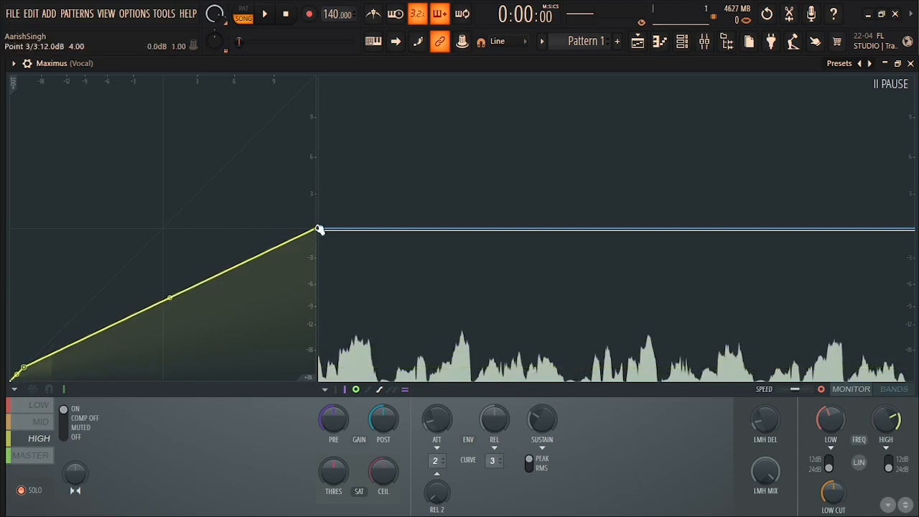
key("space")
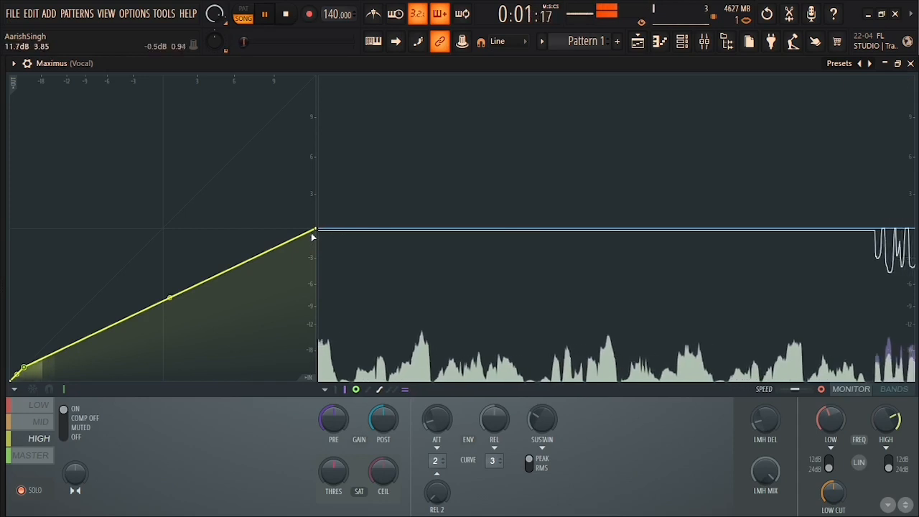
- Lower the High band curve's end point to about -3 dB and bend the segment after the knee upward during playback
left_click_drag(315, 232, 315, 260)
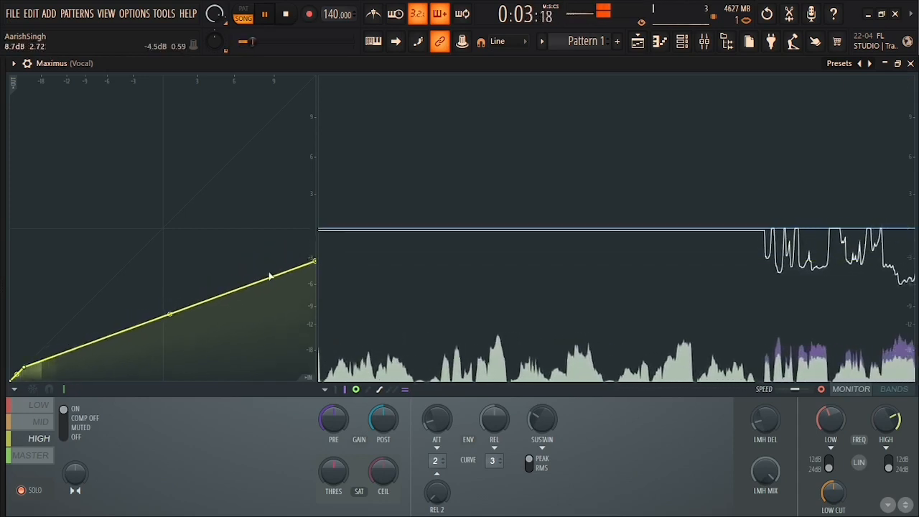
left_click_drag(169, 315, 169, 296)
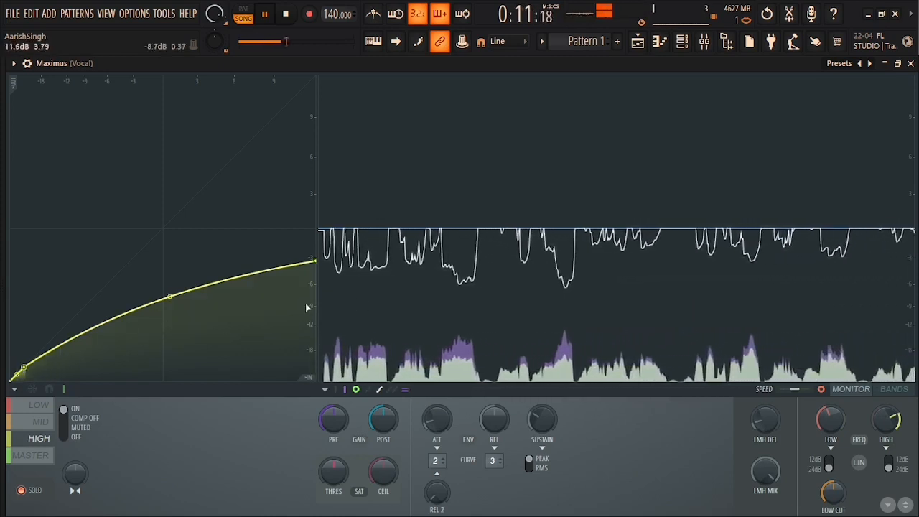
key("space")
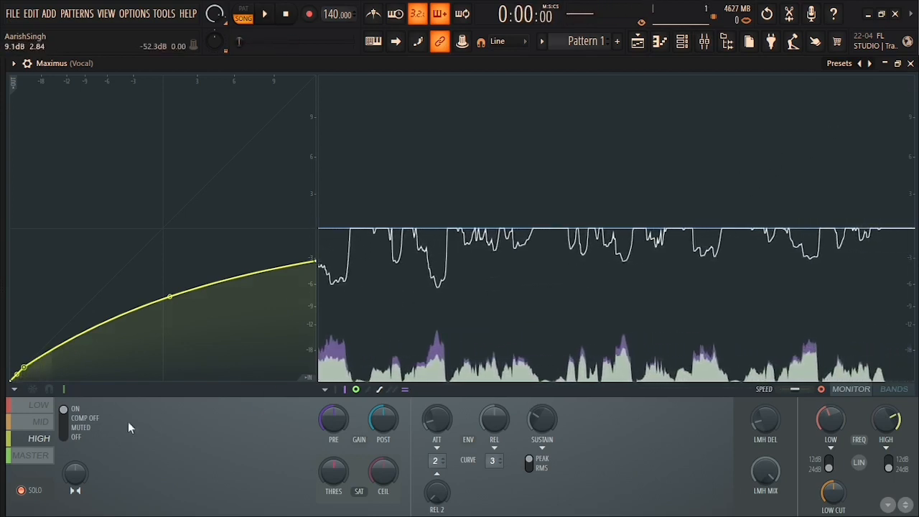
- Play the vocal through the Master band and move its knee point down the diagonal to about -14 dB
left_click(38, 457)
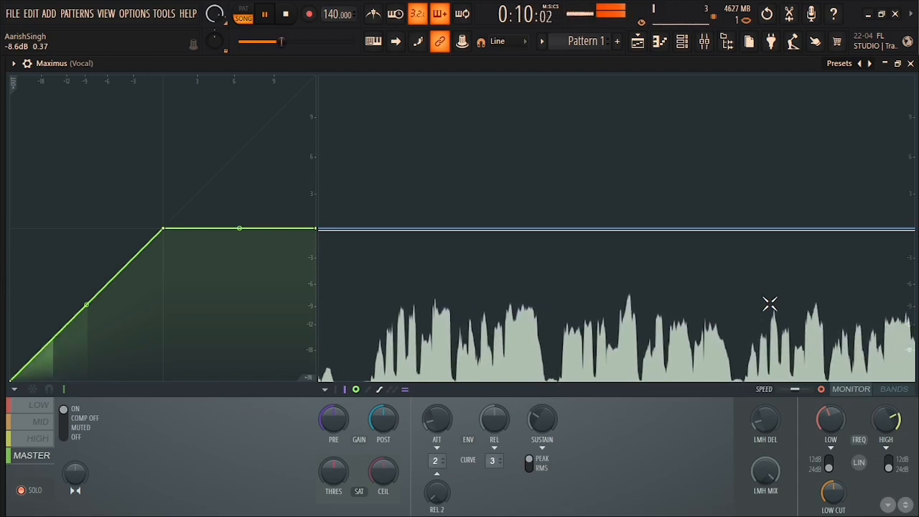
key("space")
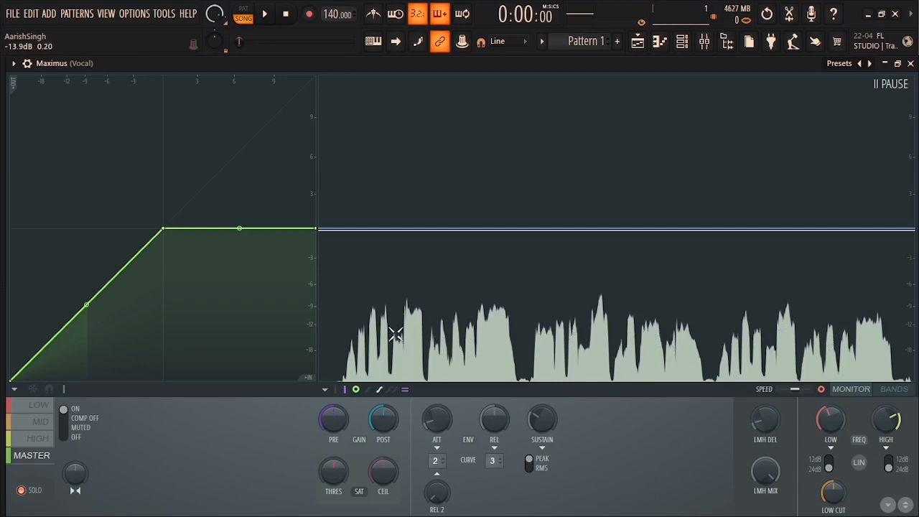
left_click_drag(164, 230, 61, 335)
key("space")
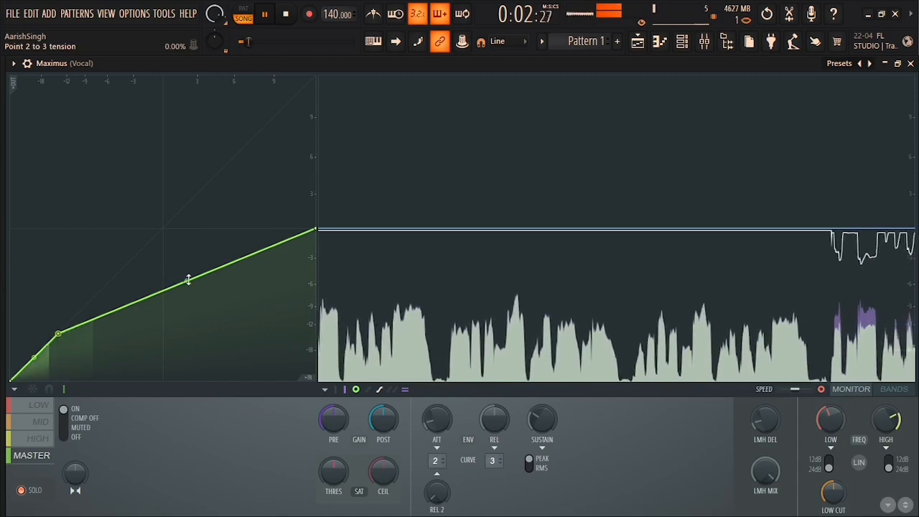
- Bend the Master curve's segment after the knee upward to about 11% tension and lower its end point to about -3 dB
left_click_drag(185, 280, 187, 267)
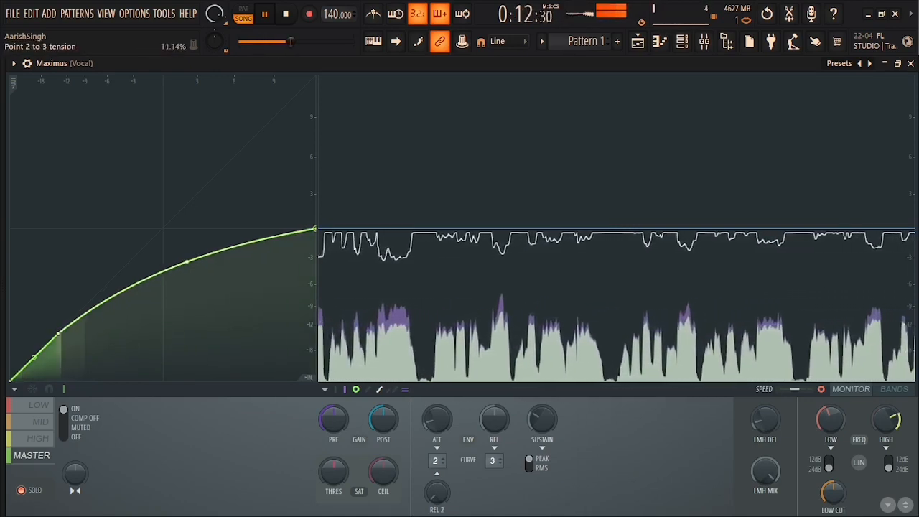
left_click_drag(316, 231, 317, 256)
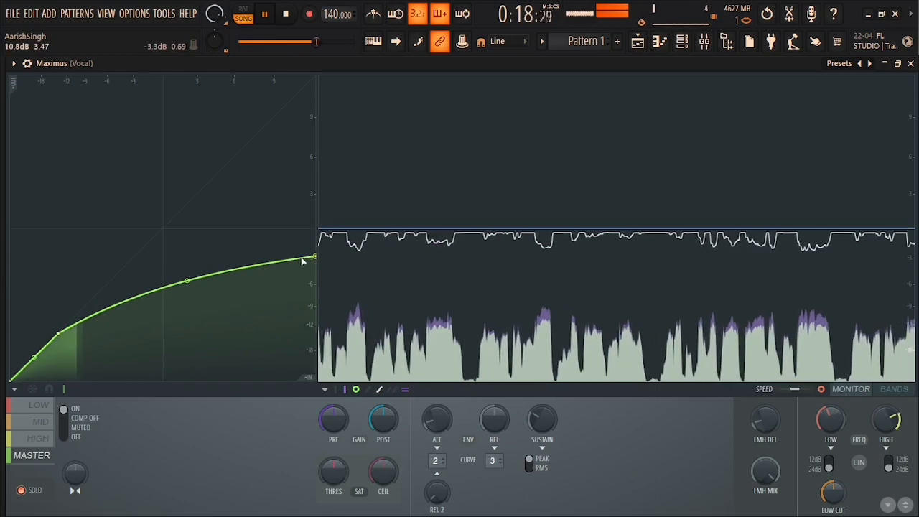
key("space")
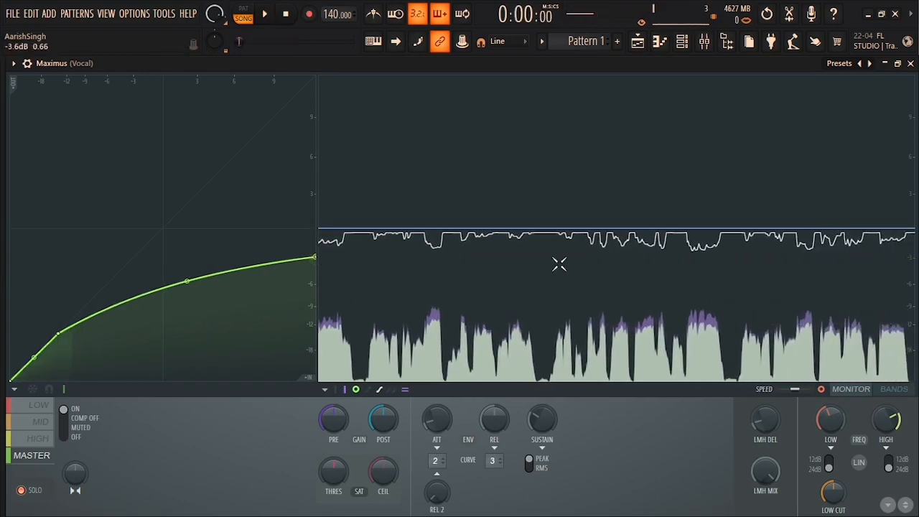
- Close the Maximus window and return to the full Vocal clip in the playlist
left_click(903, 66)
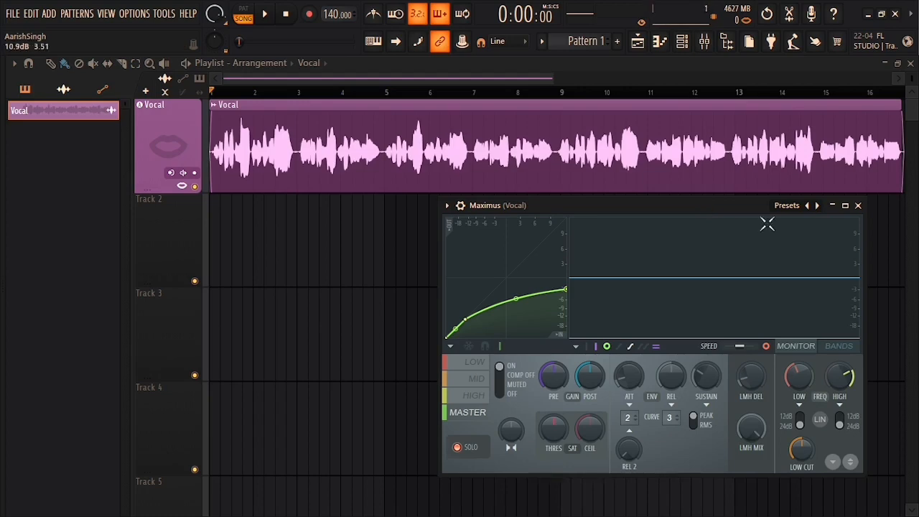
left_click(857, 206)
left_click_drag(553, 83, 691, 79)
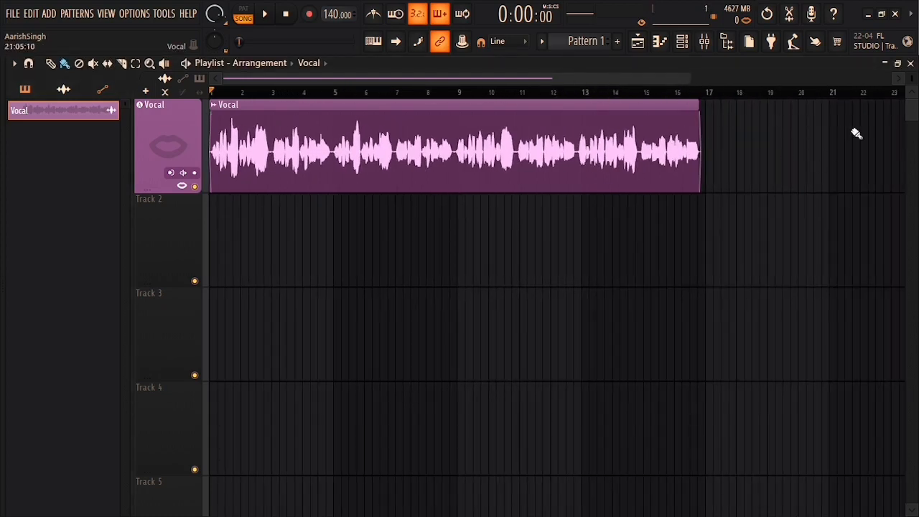
left_click_drag(691, 81, 558, 81)
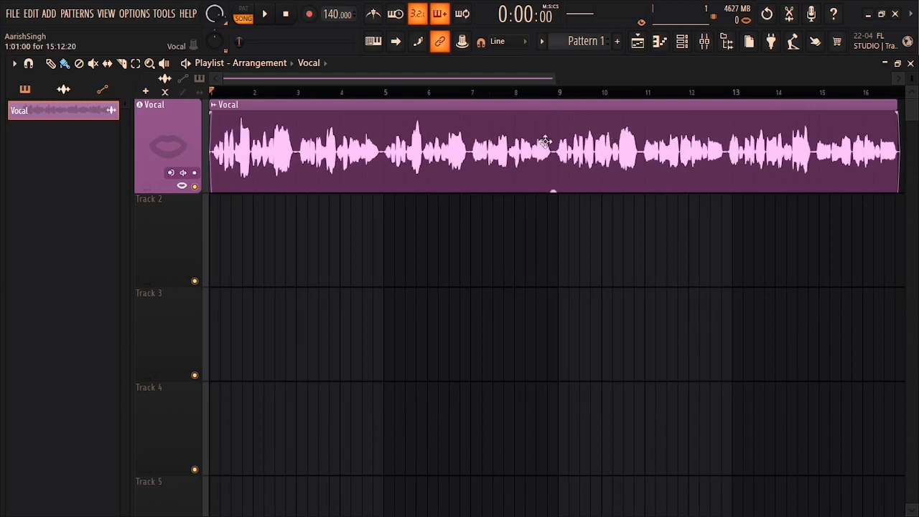
- Consolidate the Vocal clip in the playlist to render it with the Maximus processing as a new audio clip
left_click(446, 143)
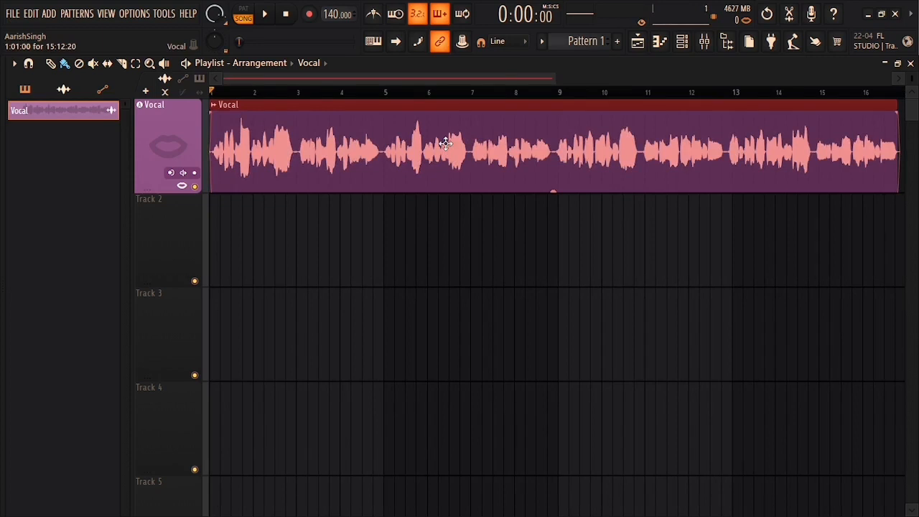
key("ctrl+alt+c")
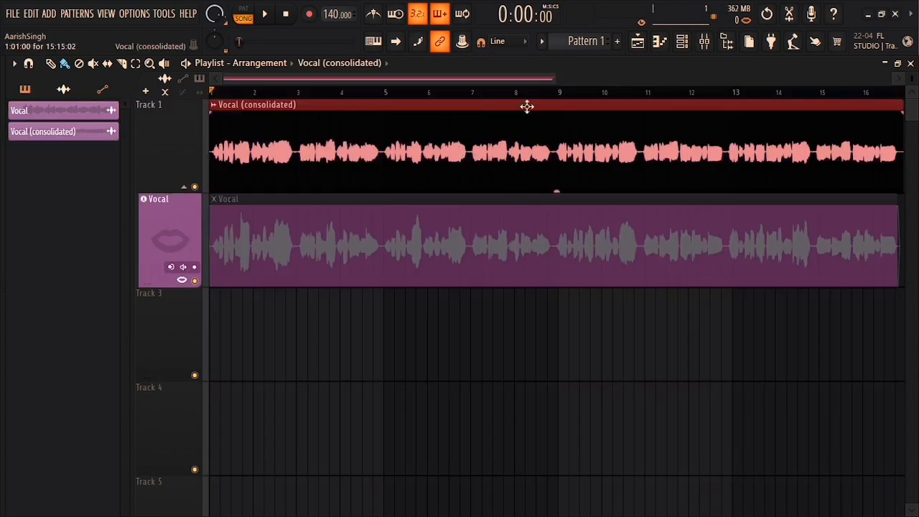
left_click_drag(559, 83, 441, 82)
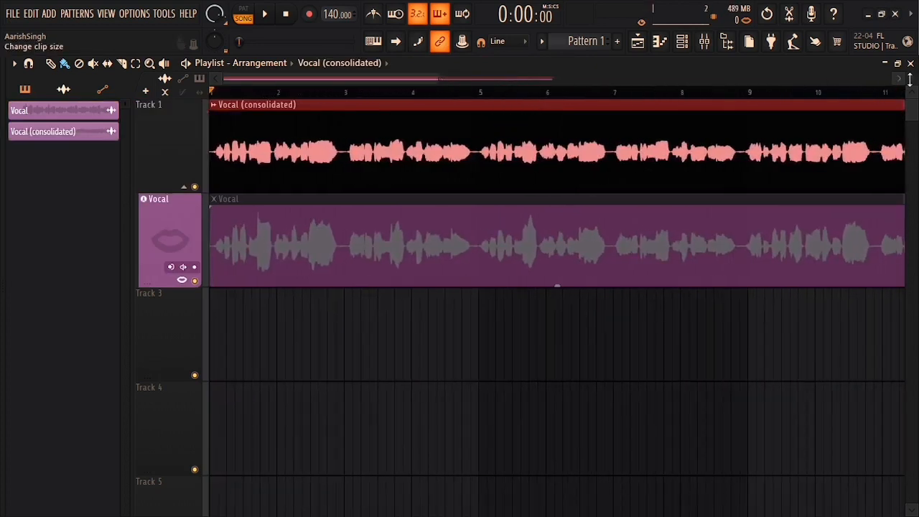
- Unmute the original Vocal clip beneath the consolidated clip in the playlist
left_click_drag(912, 87, 915, 75)
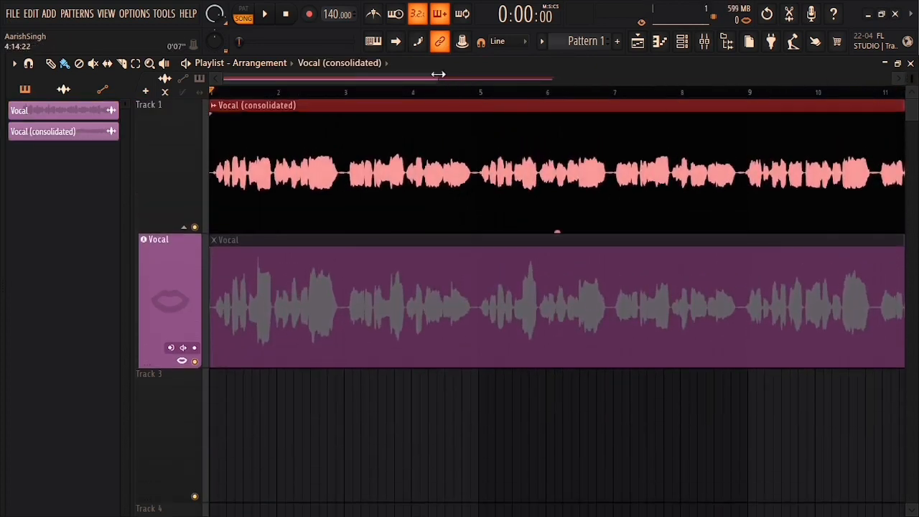
left_click_drag(438, 74, 560, 69)
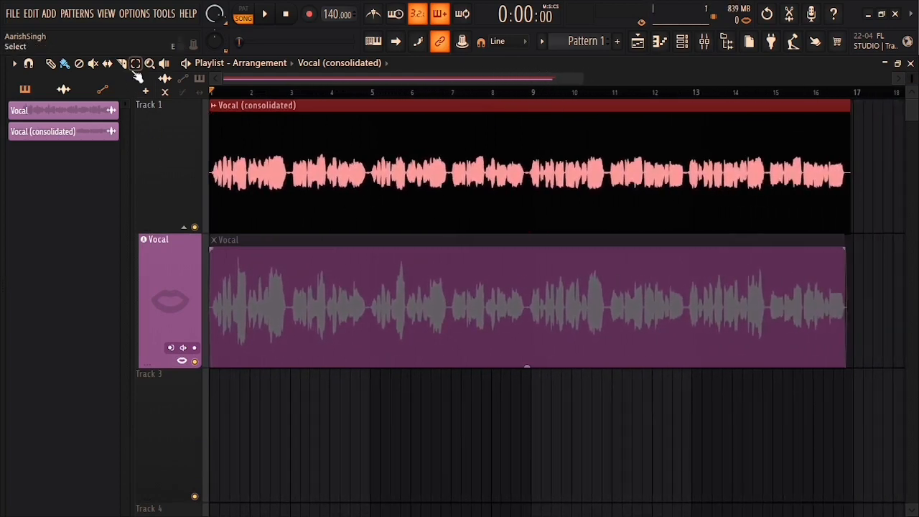
key("t")
left_click(244, 327)
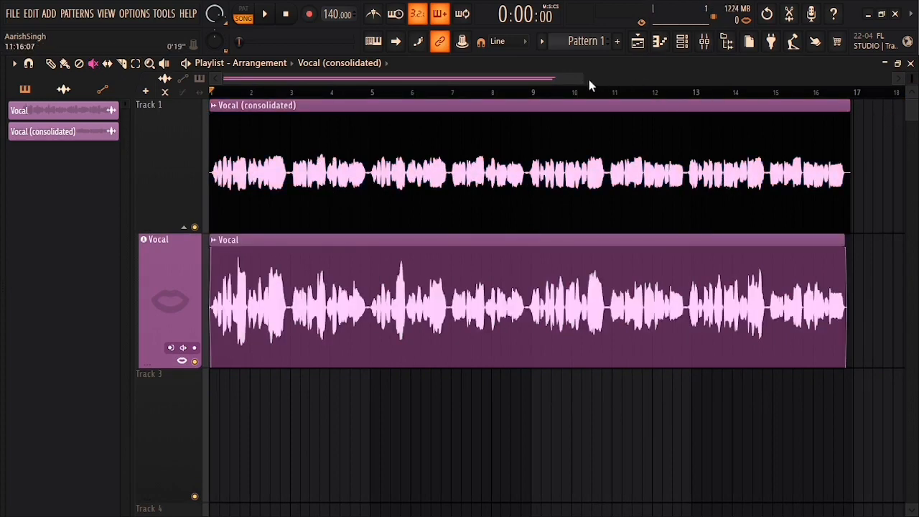
- Compare the waveform peaks of the Maximus-processed clip with those of the original Vocal clip along their full length
left_click_drag(553, 78, 332, 105)
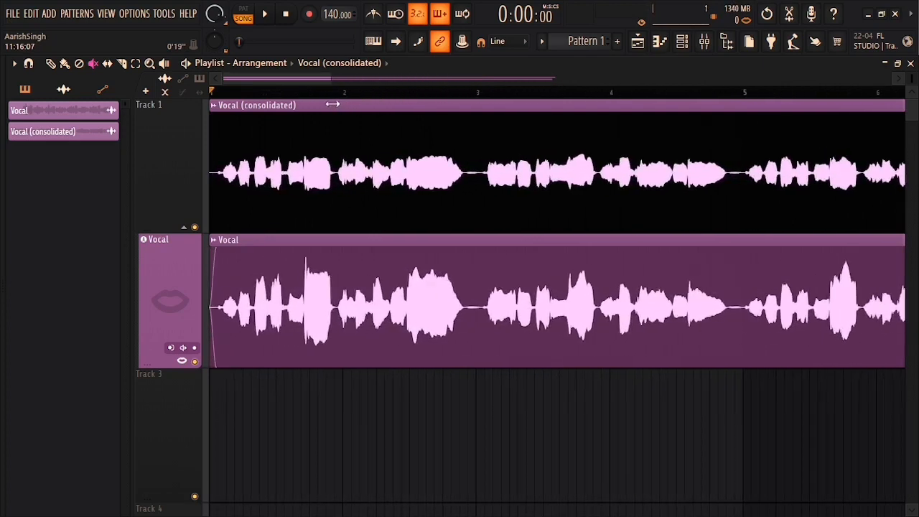
scroll(913, 79, "up", 4)
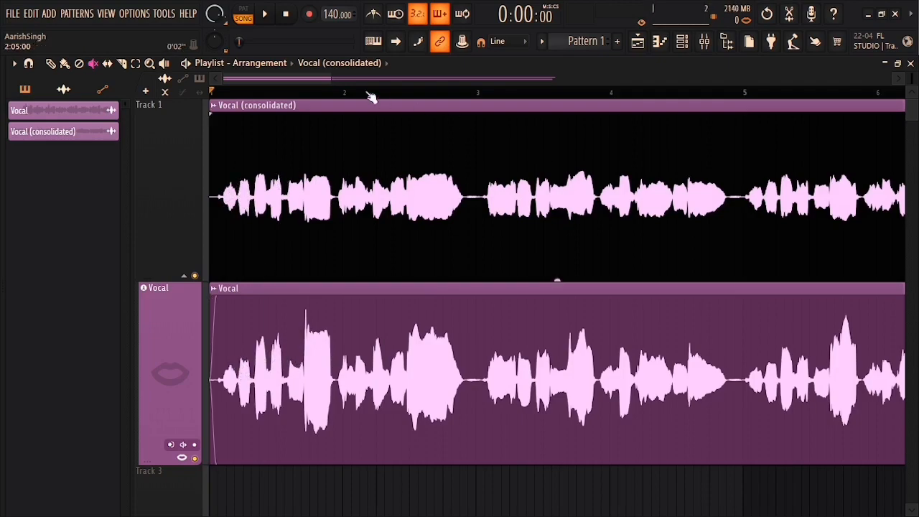
left_click_drag(331, 79, 685, 77)
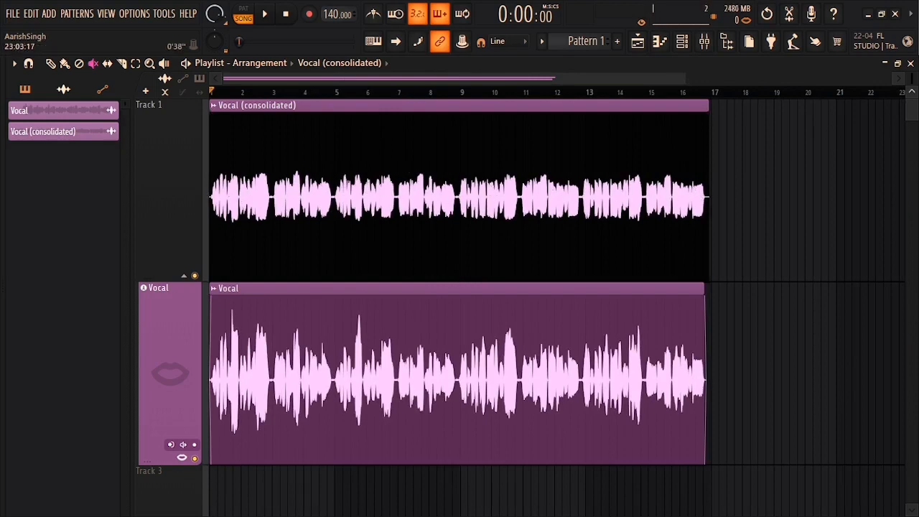
scroll(913, 78, "up", 1)
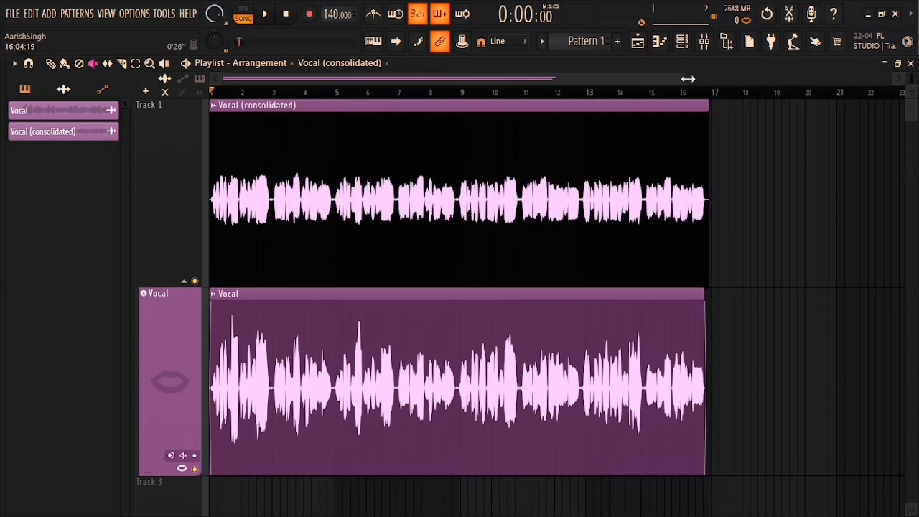
scroll(690, 87, "up", 2)
scroll(555, 72, "up", 1)
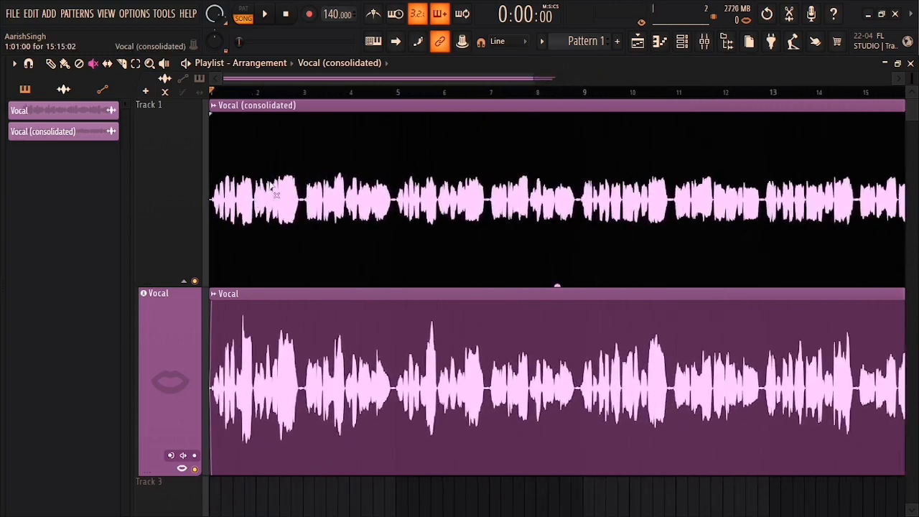
scroll(611, 79, "down", 1)
scroll(612, 79, "down", 1)
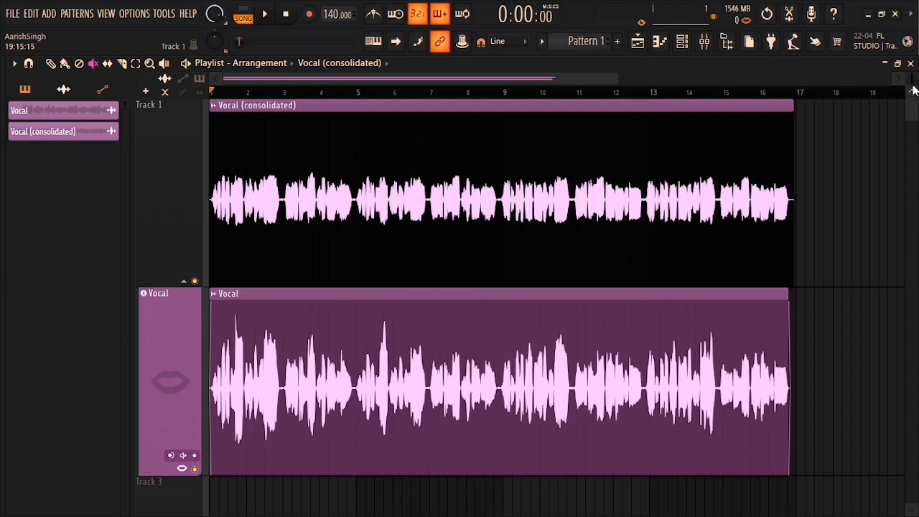
scroll(912, 81, "down", 2)
scroll(912, 81, "down", 2)
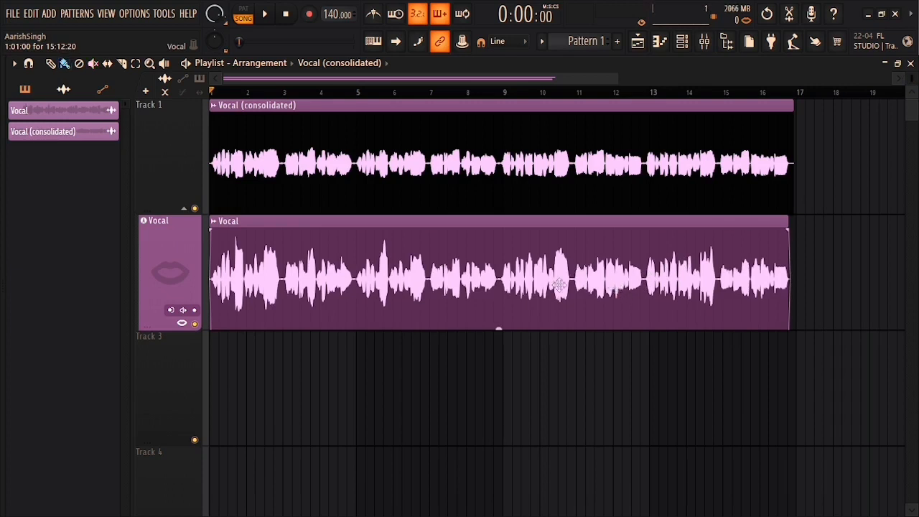
- Mute Track 1 with the consolidated clip and bring up the mixer on the Vocal insert
left_click(195, 209)
double_click(384, 275)
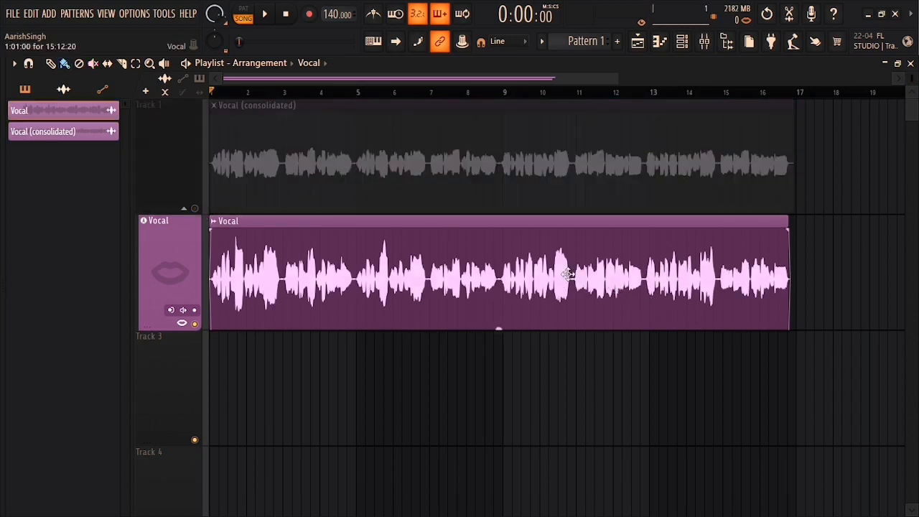
double_click(407, 181)
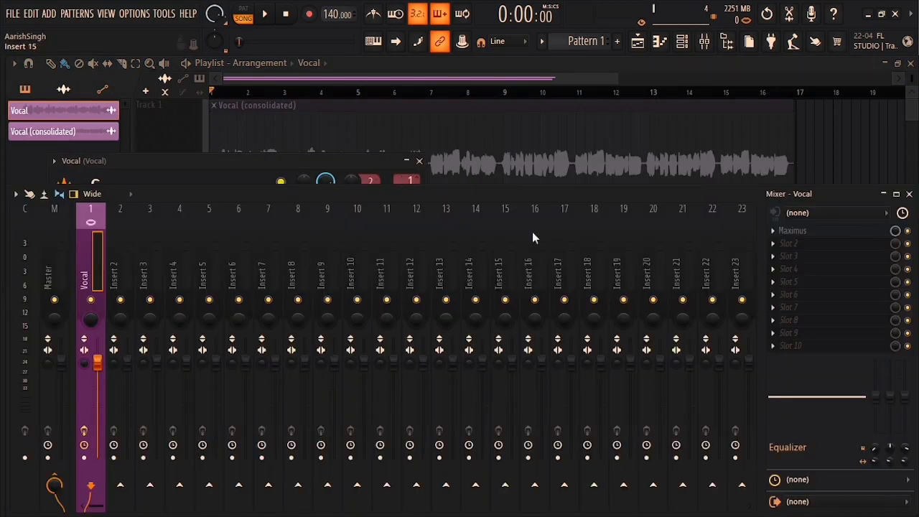
- Replace Maximus in the Vocal insert's first effect slot with Fruity Limiter and switch it to COMP mode
left_click(774, 235)
left_click(834, 196)
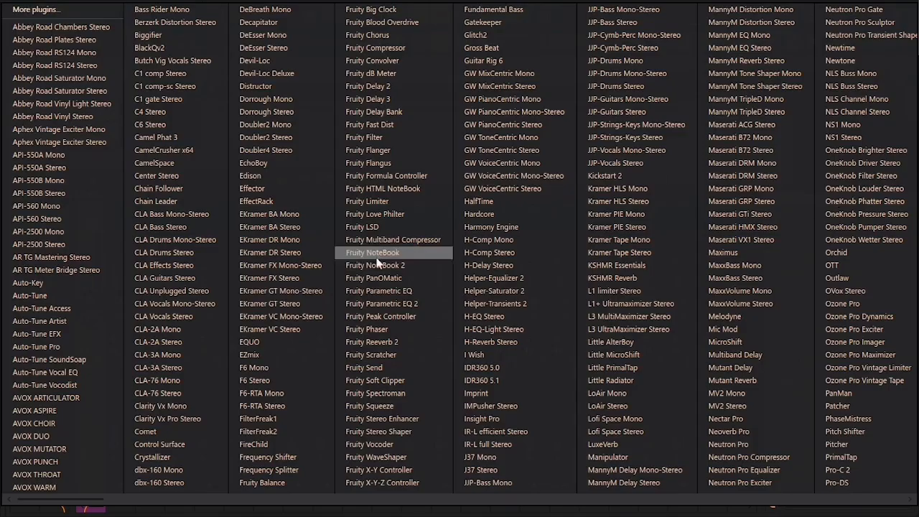
left_click(392, 202)
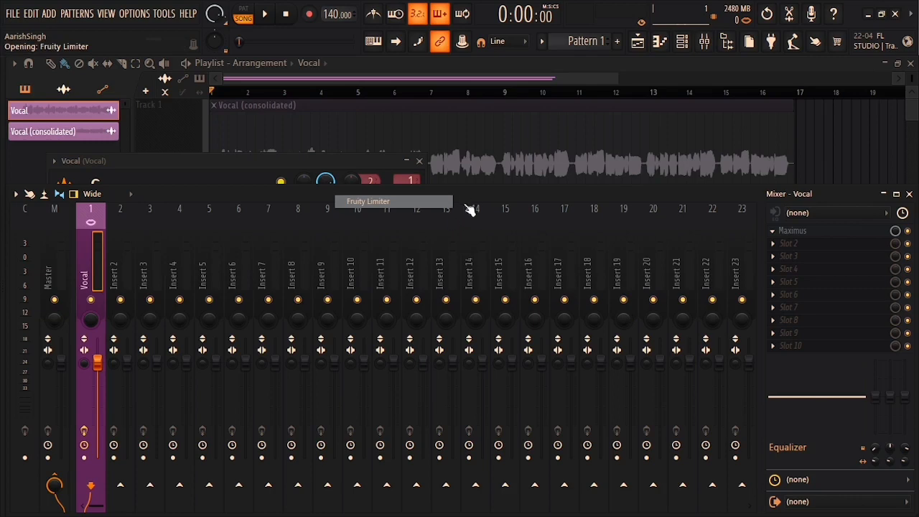
left_click_drag(607, 201, 477, 198)
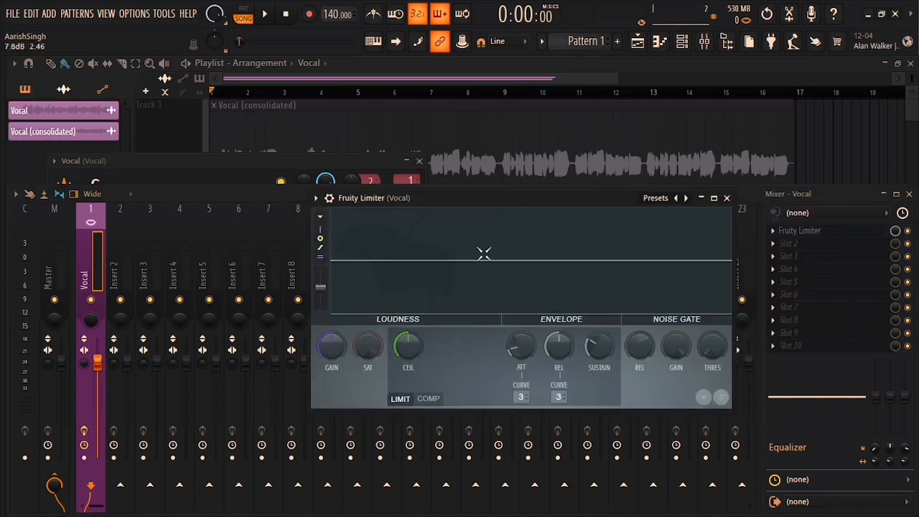
left_click(429, 399)
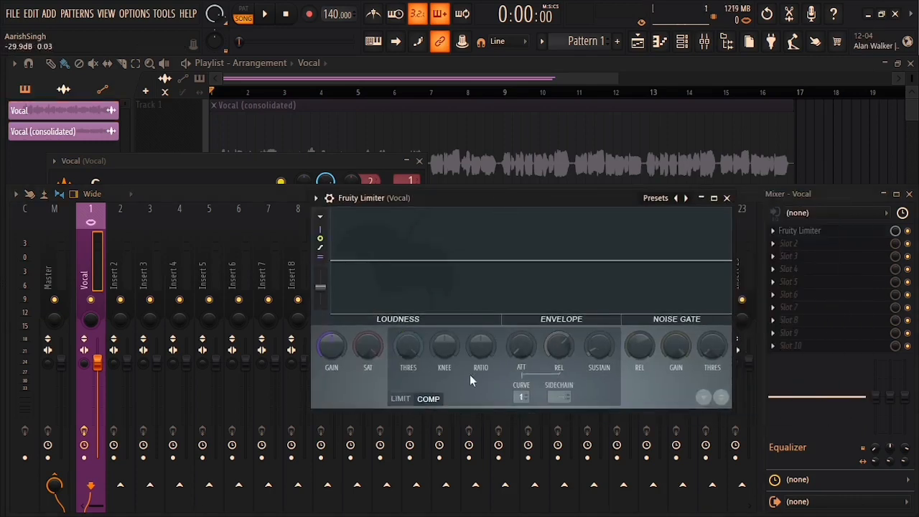
- Play the vocal while setting Fruity Limiter's compressor threshold to about -17.6 dB and its ratio to about 2.7:1
key("space")
left_click_drag(408, 347, 408, 372)
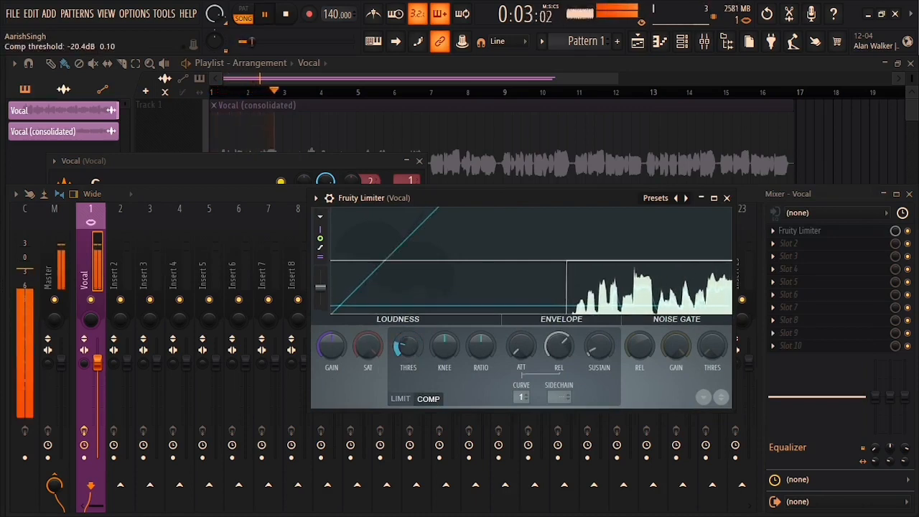
left_click_drag(481, 347, 481, 336)
key("space")
key("space")
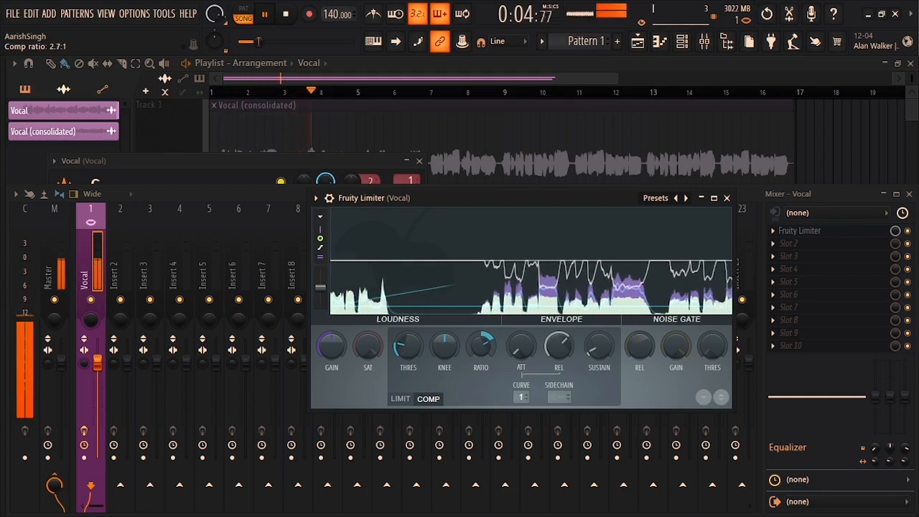
left_click_drag(408, 347, 407, 347)
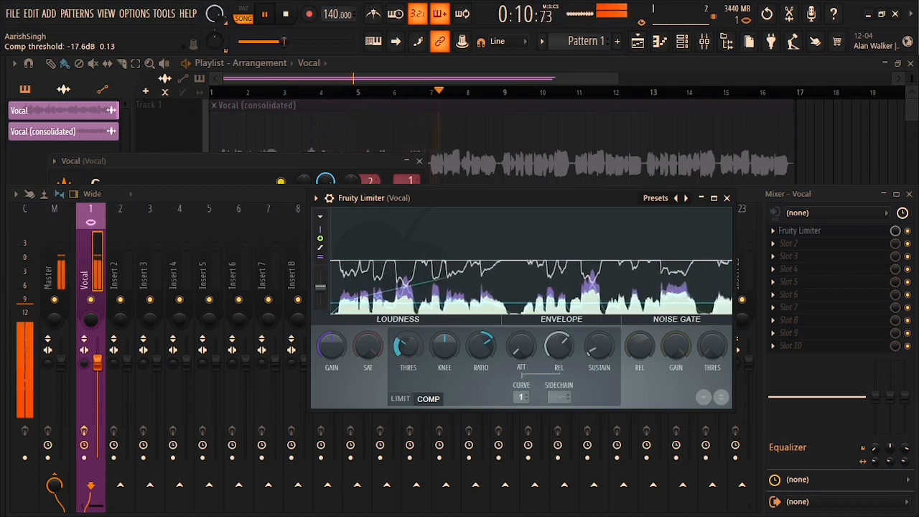
key("space")
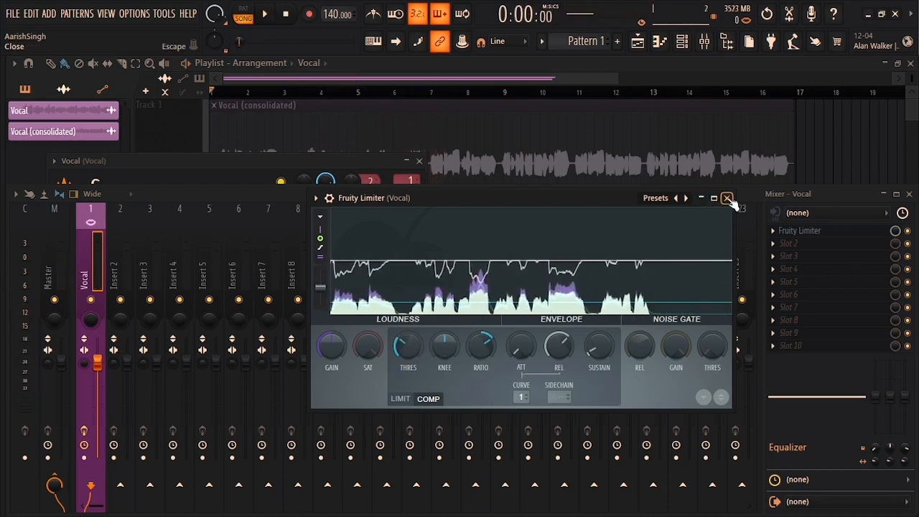
- Close Fruity Limiter and the mixer, and consolidate the Vocal clip in the playlist into a new audio clip
left_click(727, 198)
key("F9")
left_click(542, 283)
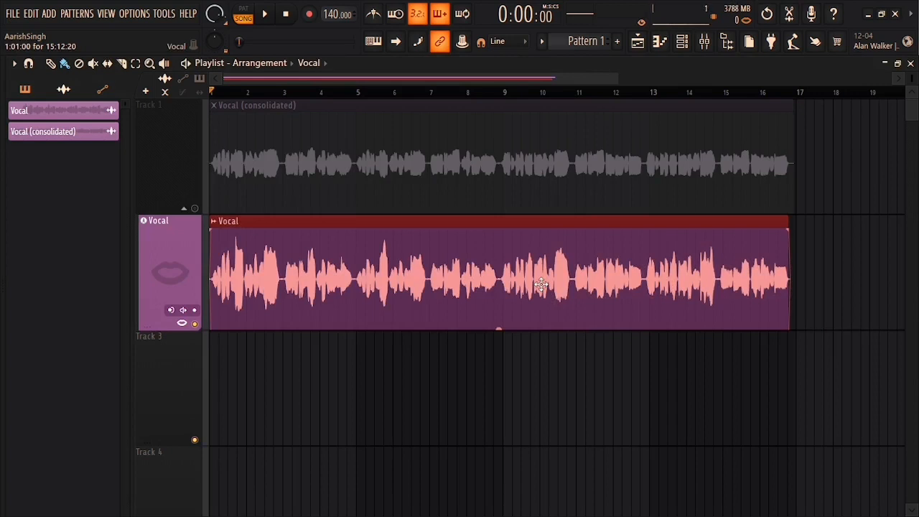
key("ctrl+alt+c")
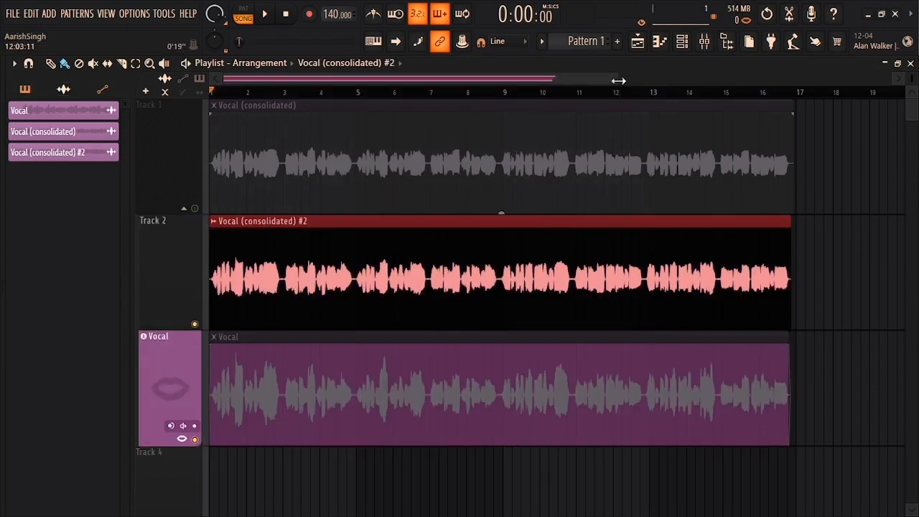
- Unmute Track 1 so the Maximus-processed clip is active alongside the Fruity Limiter-processed clip
left_click_drag(615, 78, 553, 69)
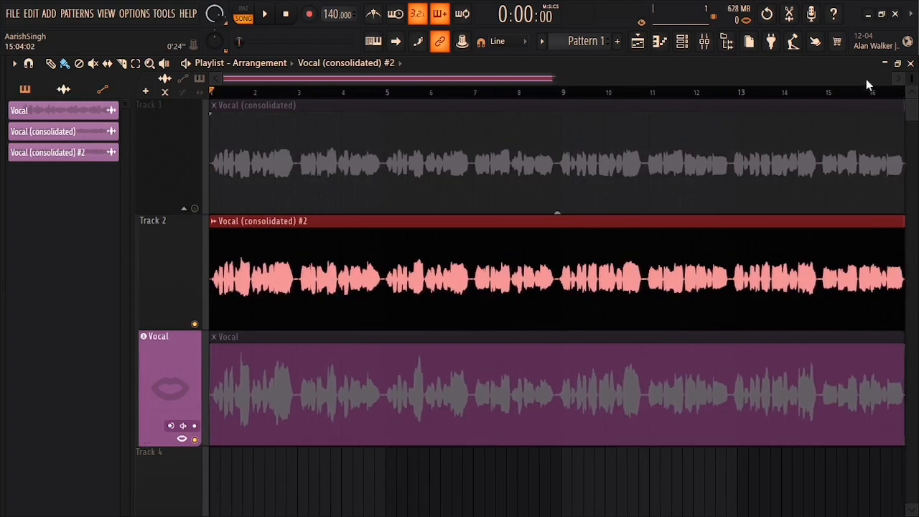
scroll(913, 77, "up", 2)
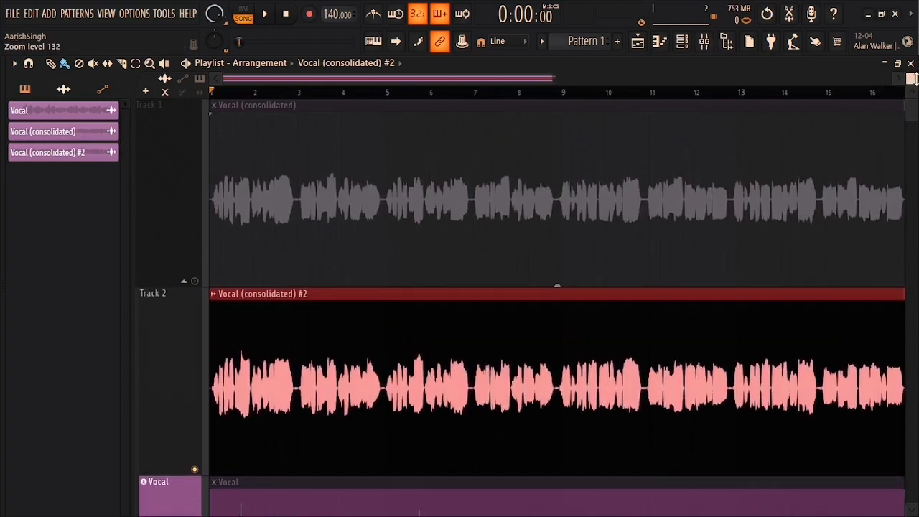
scroll(664, 247, "down", 2)
scroll(636, 200, "up", 2)
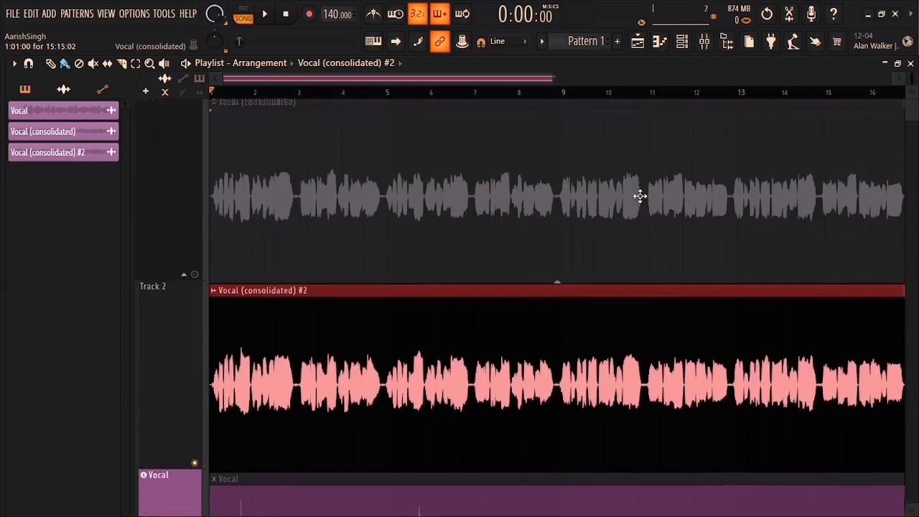
scroll(754, 373, "down", 2)
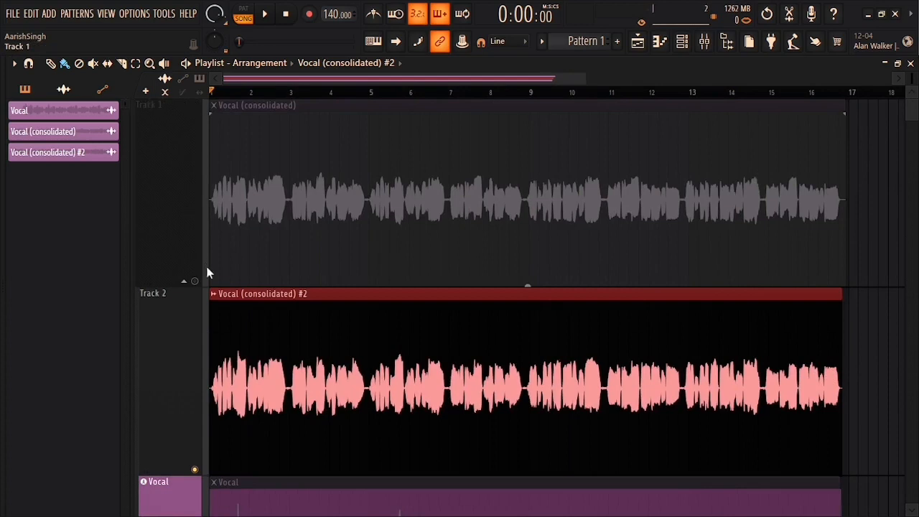
left_click(195, 281)
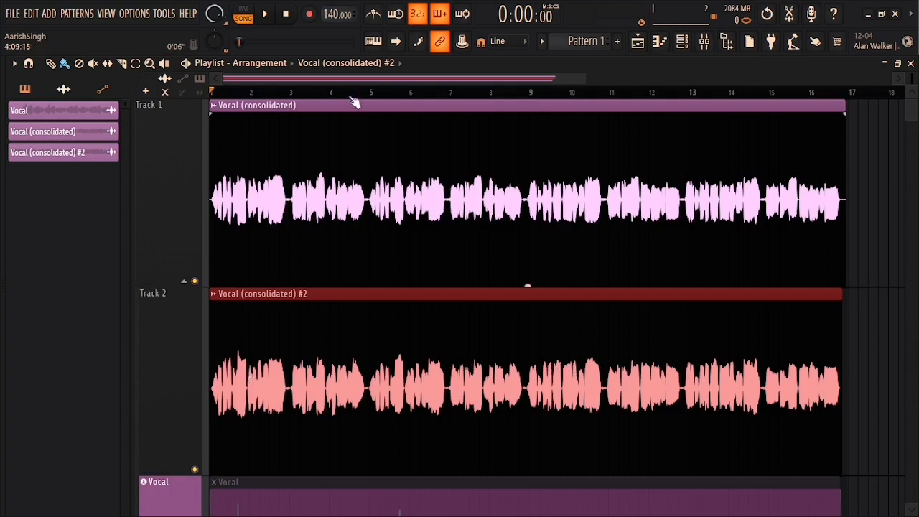
- Compare the waveform dynamics of the Maximus clip, the Fruity Limiter clip and the original Vocal clip in the playlist
scroll(349, 94, "up", 1)
scroll(348, 94, "up", 1)
left_click_drag(329, 78, 298, 79)
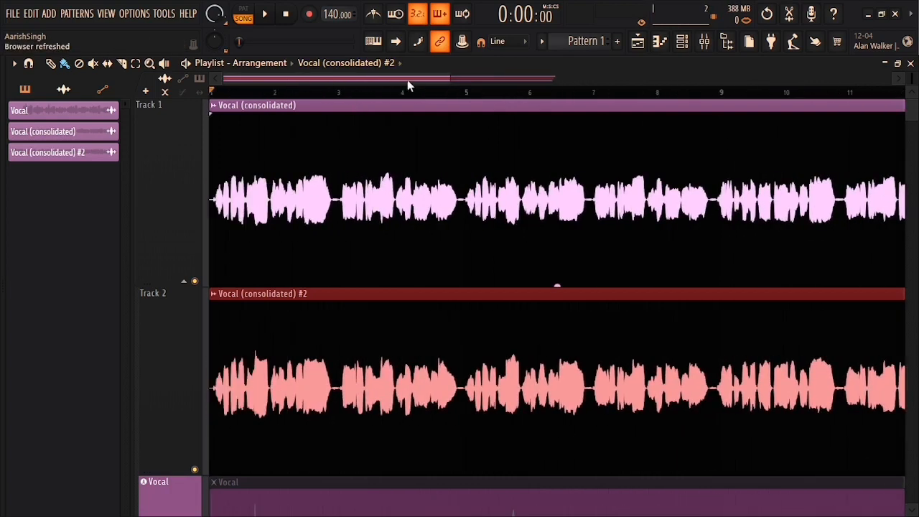
left_click_drag(451, 80, 553, 79)
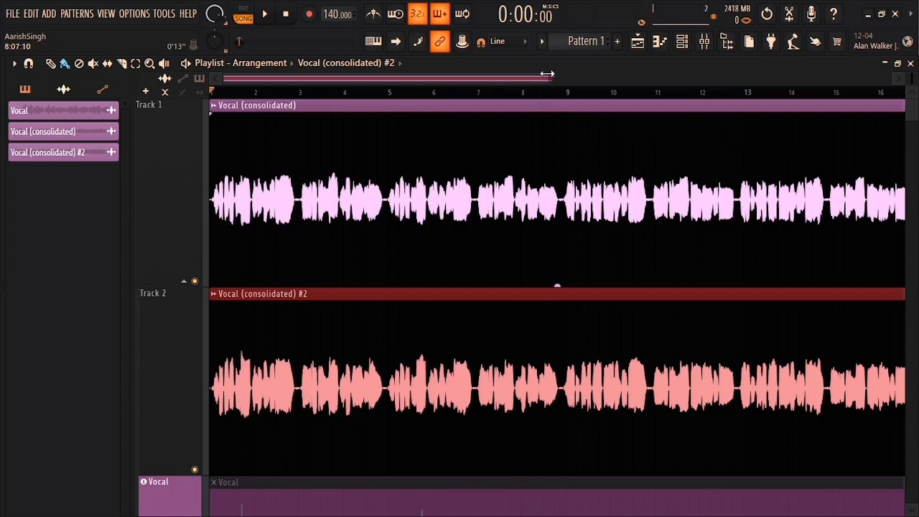
scroll(548, 74, "down", 3)
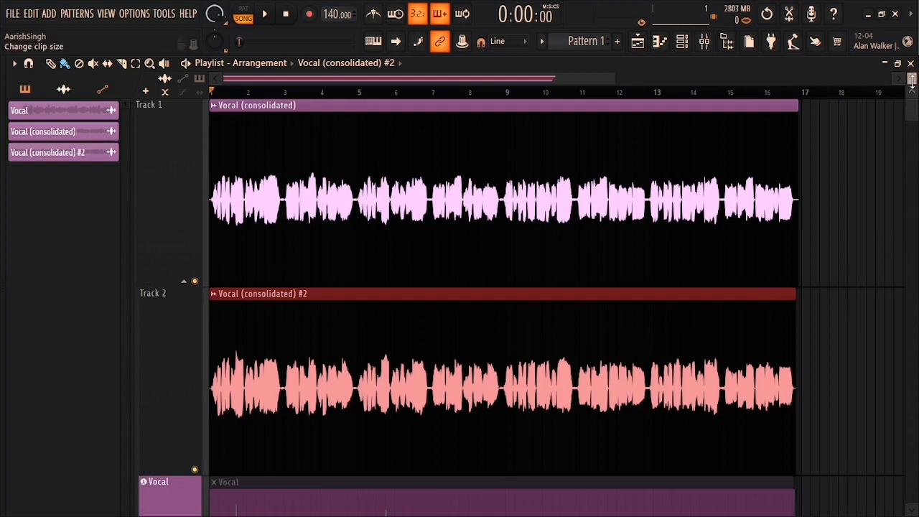
scroll(912, 80, "down", 3)
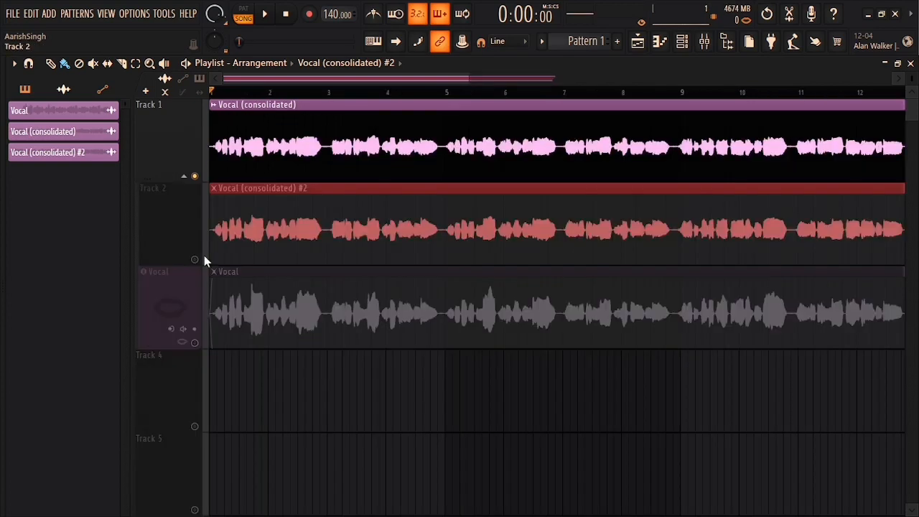
left_click_drag(469, 78, 858, 94)
left_click_drag(912, 73, 912, 79)
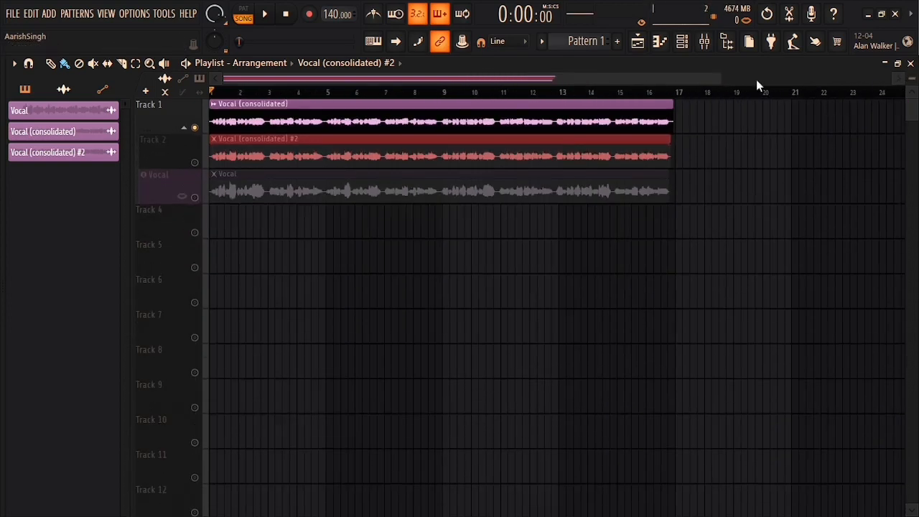
left_click_drag(724, 79, 649, 77)
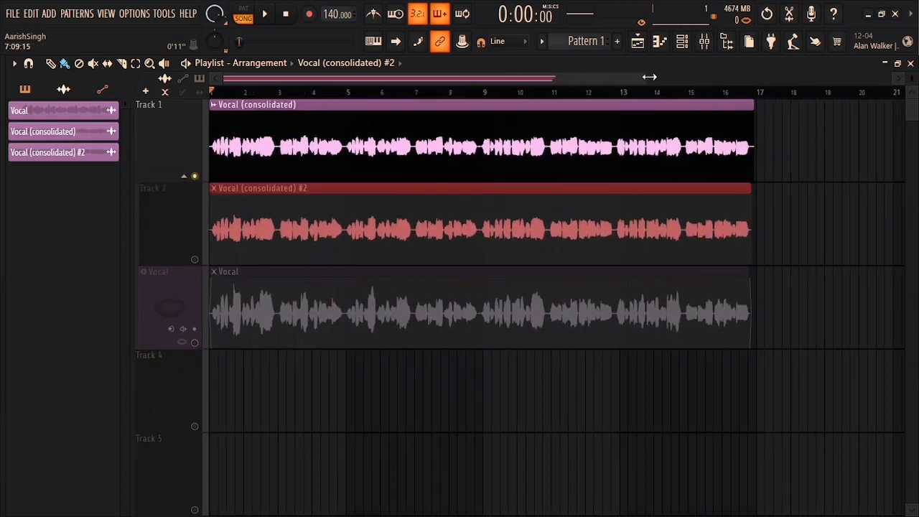